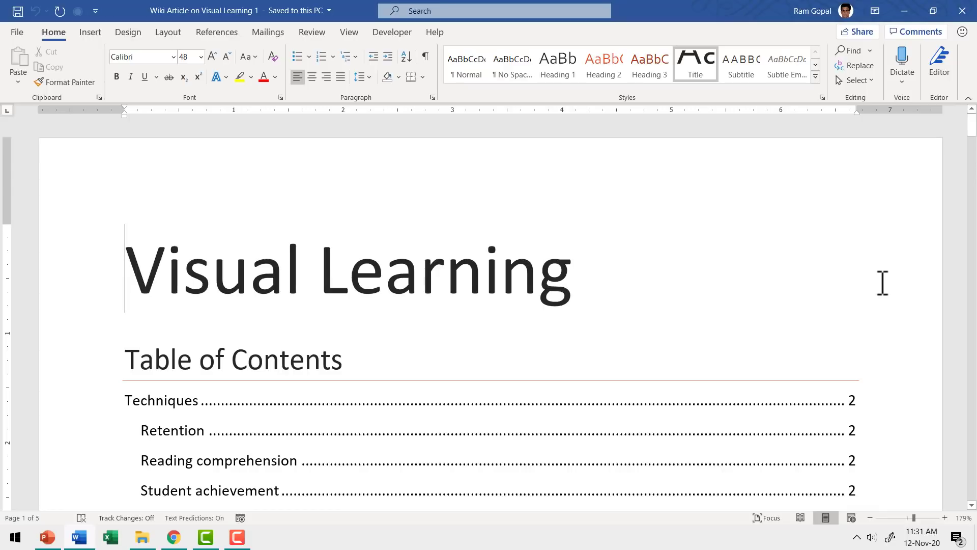
scroll(881, 285, down, 5)
scroll(882, 279, down, 15)
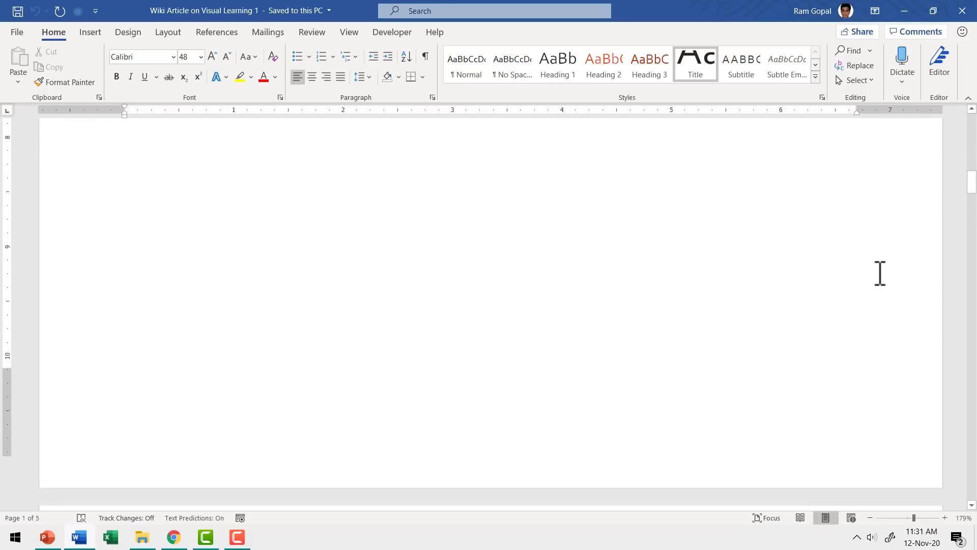
scroll(874, 275, down, 1)
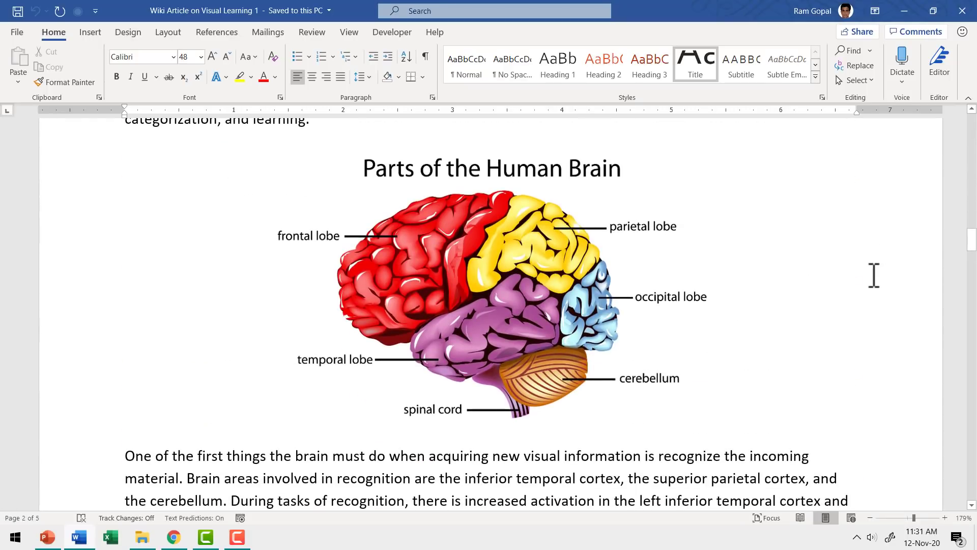
key(ctrl+Home)
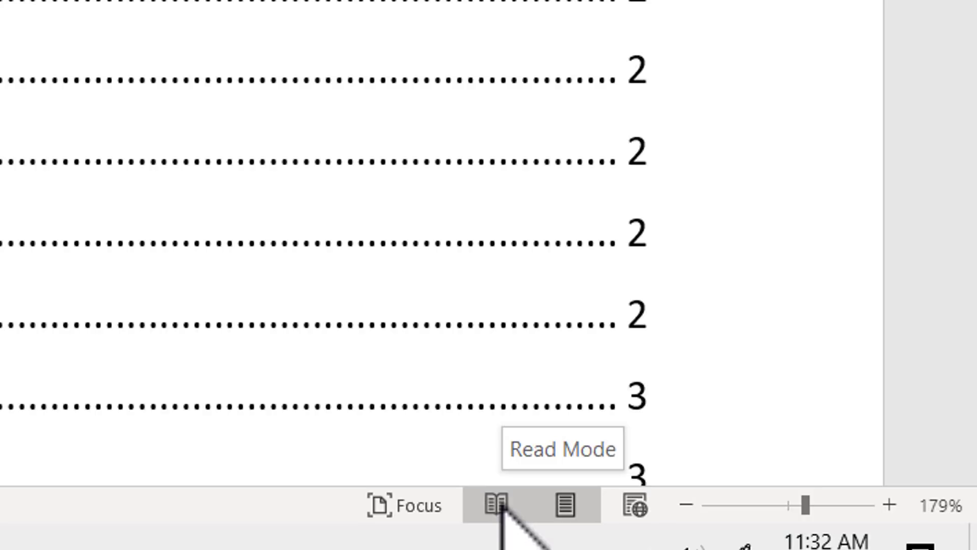
Switch the article to Read Mode, page forward two screens, then page back to the contents.
click(498, 503)
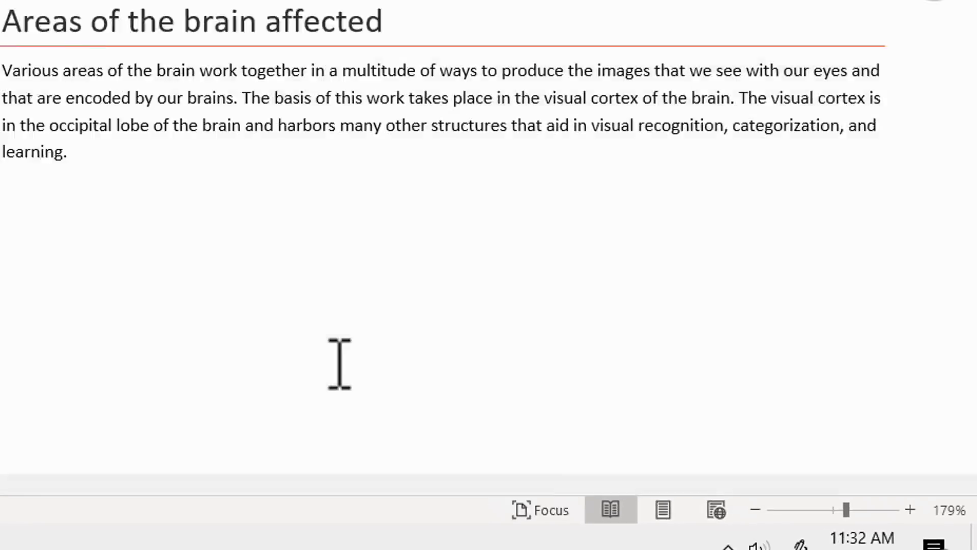
mouse_move(509, 285)
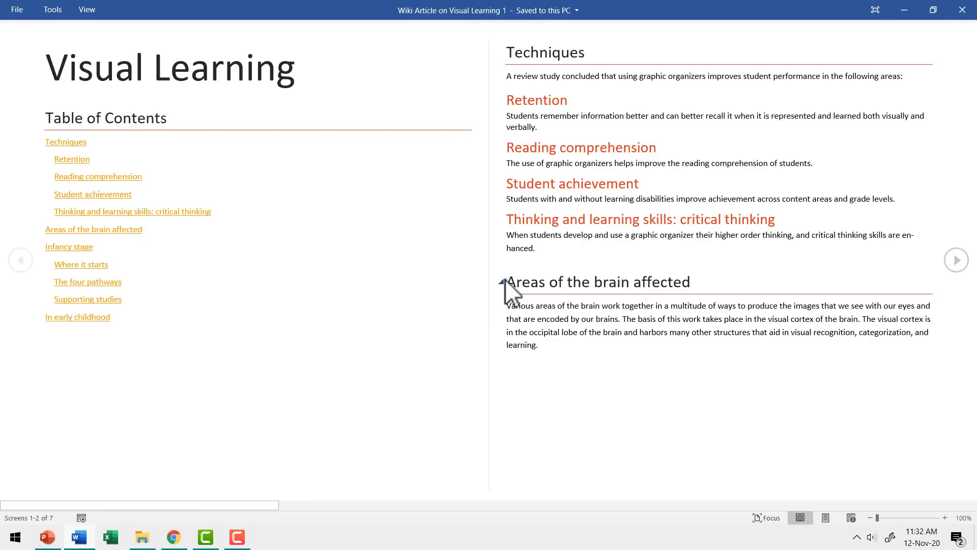
click(956, 261)
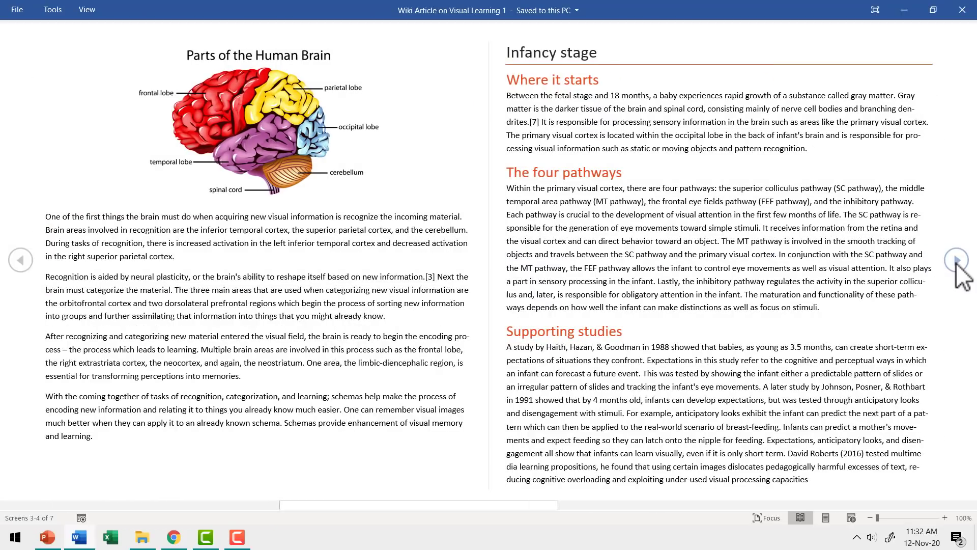
click(953, 269)
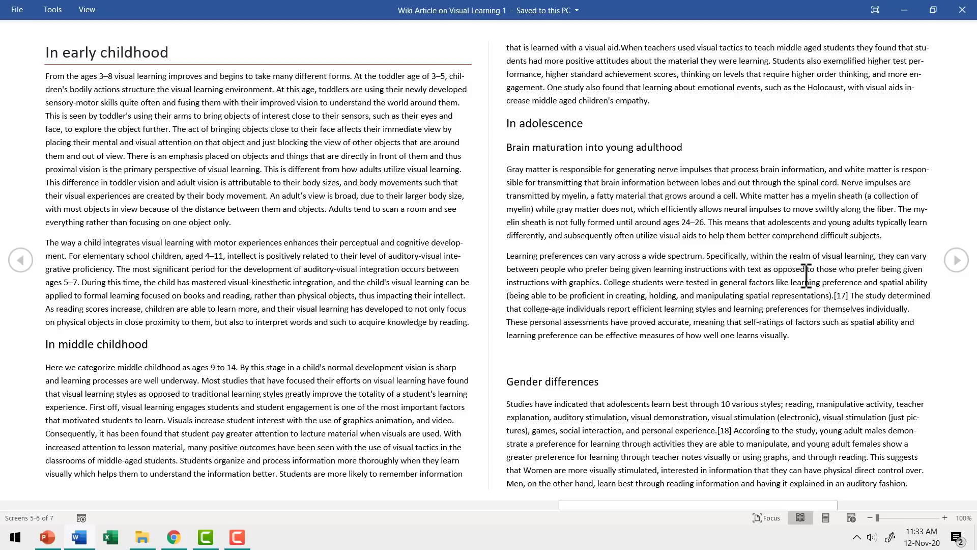
click(21, 260)
click(23, 258)
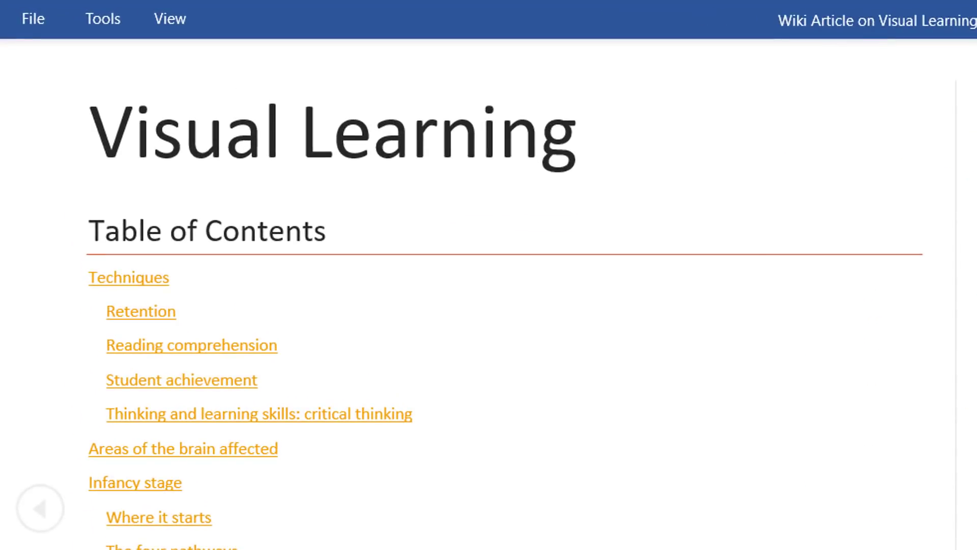
Set the reading view Page Color to Inverse and advance to the next screens.
click(174, 24)
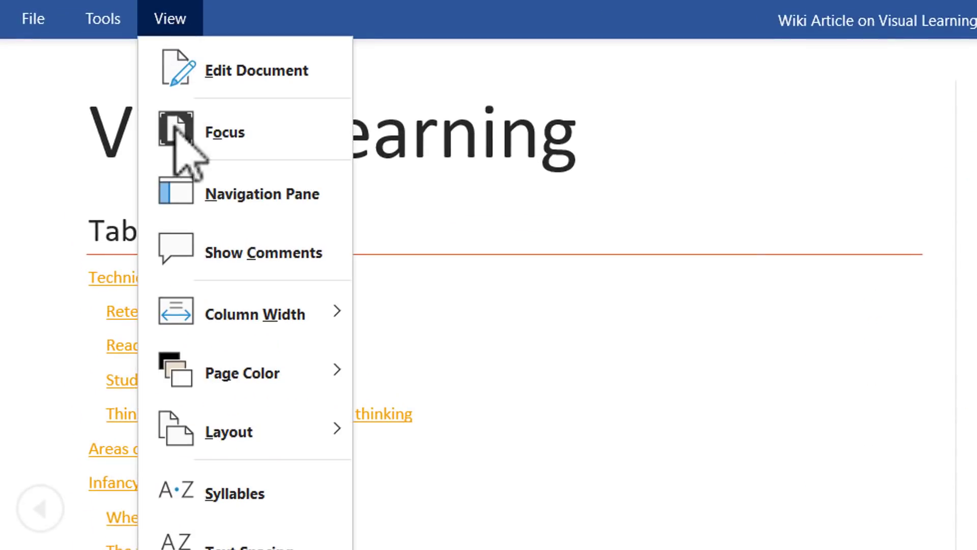
mouse_move(240, 385)
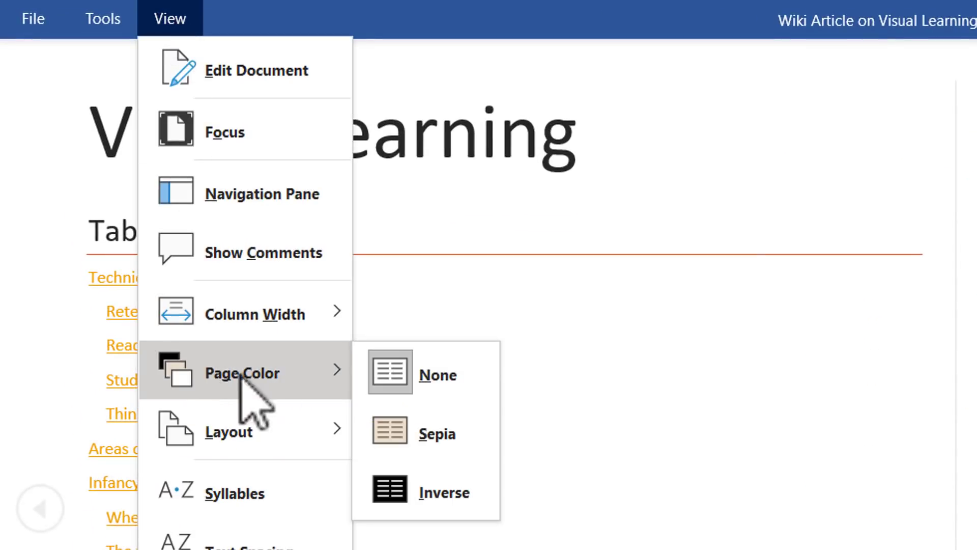
click(464, 501)
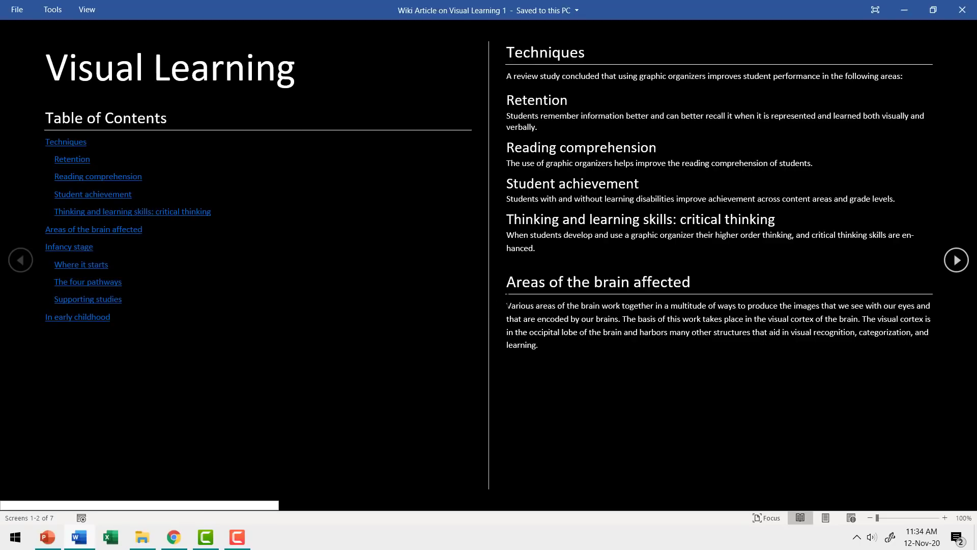
click(955, 262)
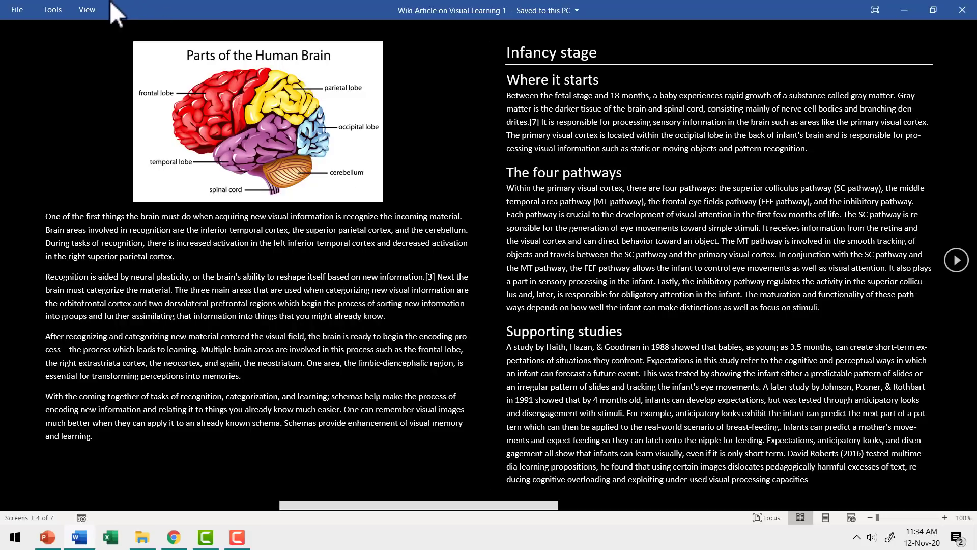
Change the reading view Page Color to Sepia.
click(87, 9)
mouse_move(127, 187)
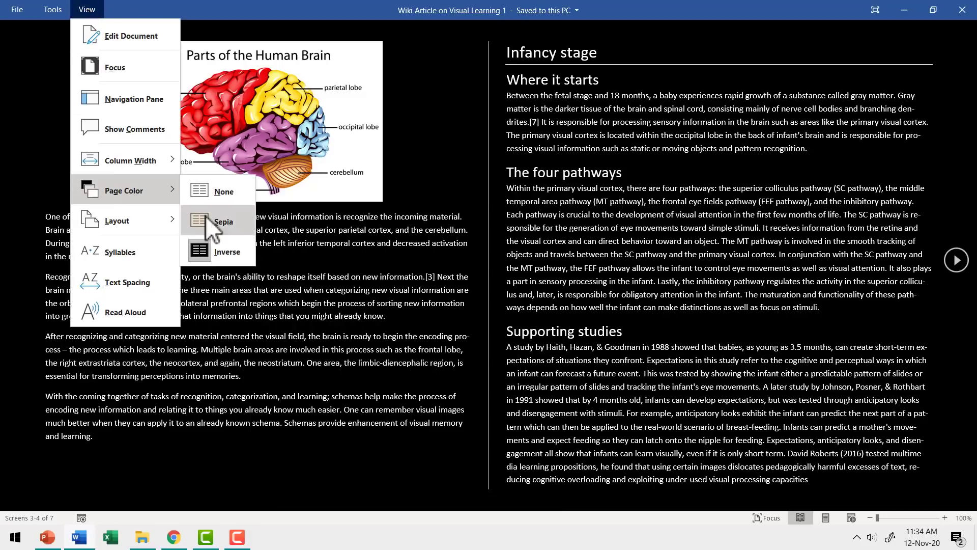
click(219, 219)
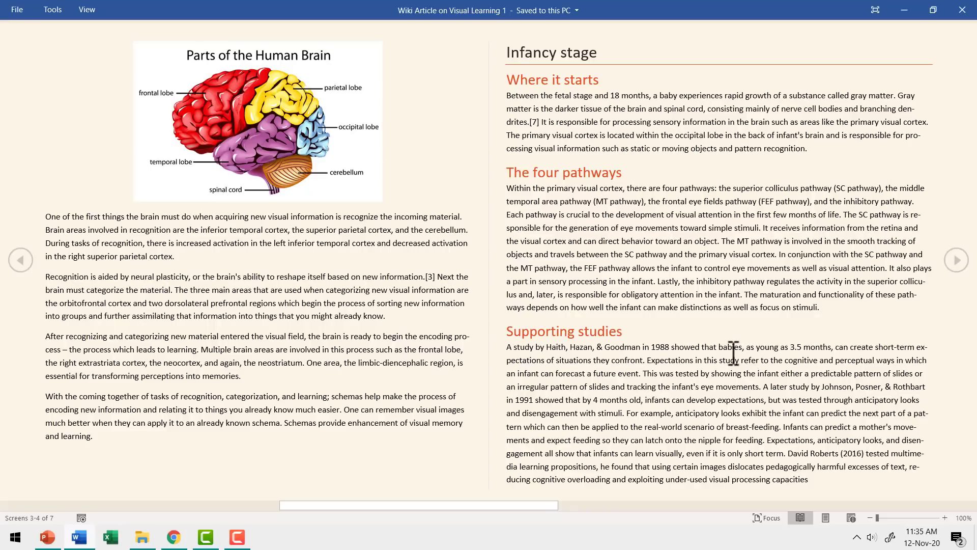
Set the reading view Column Width to Narrow.
click(91, 14)
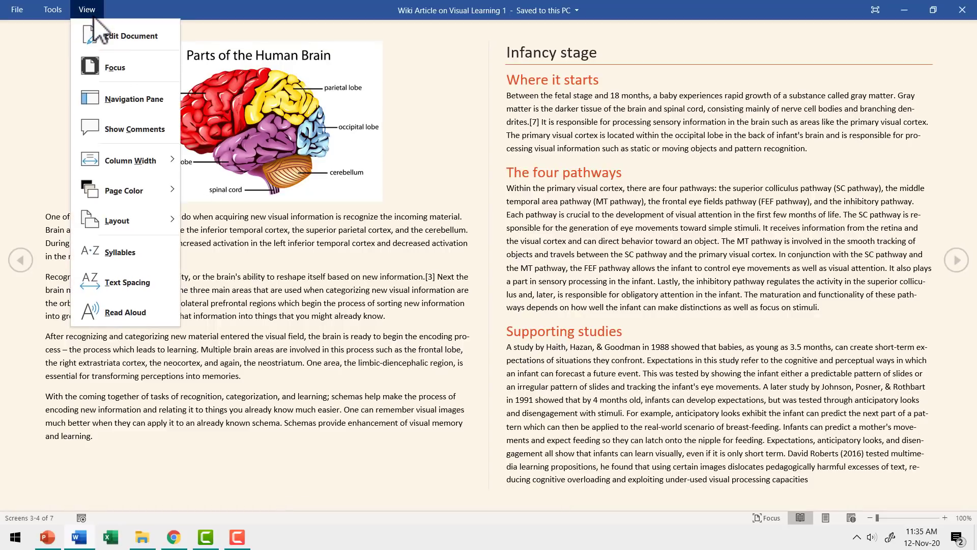
mouse_move(139, 159)
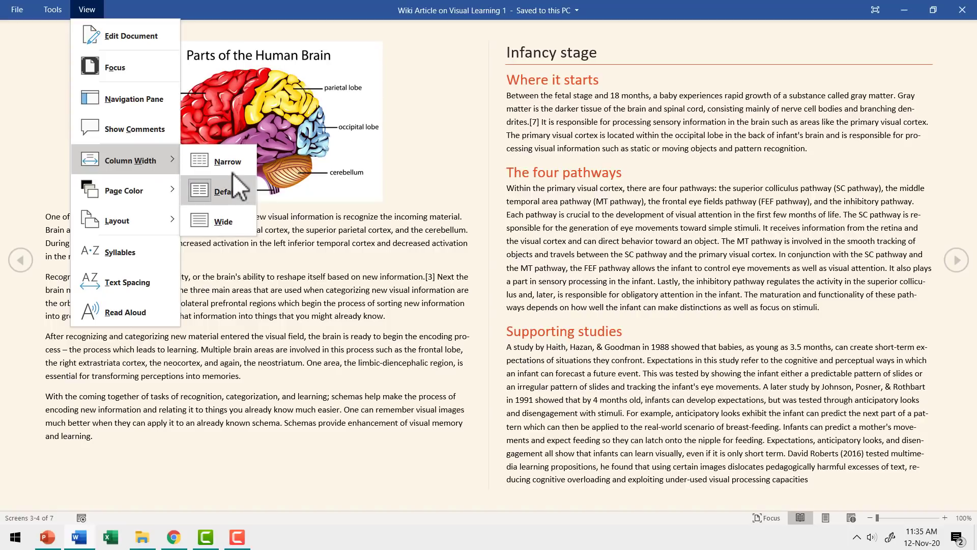
click(229, 164)
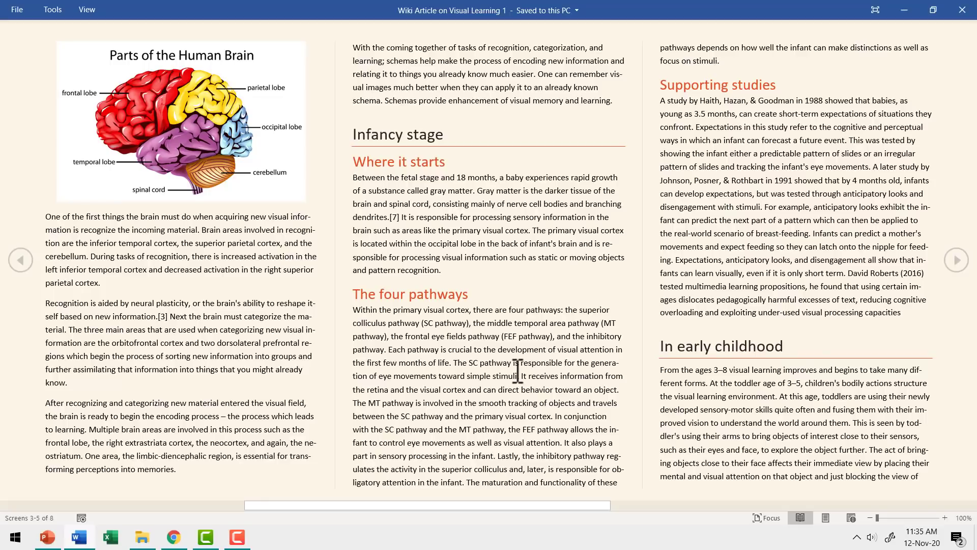
Change the reading view Column Width to Wide.
click(86, 9)
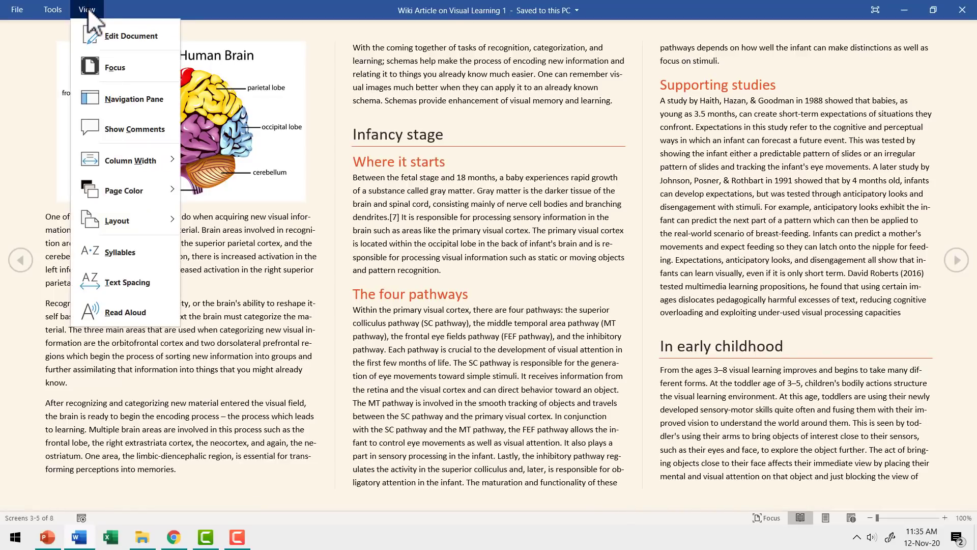
mouse_move(133, 161)
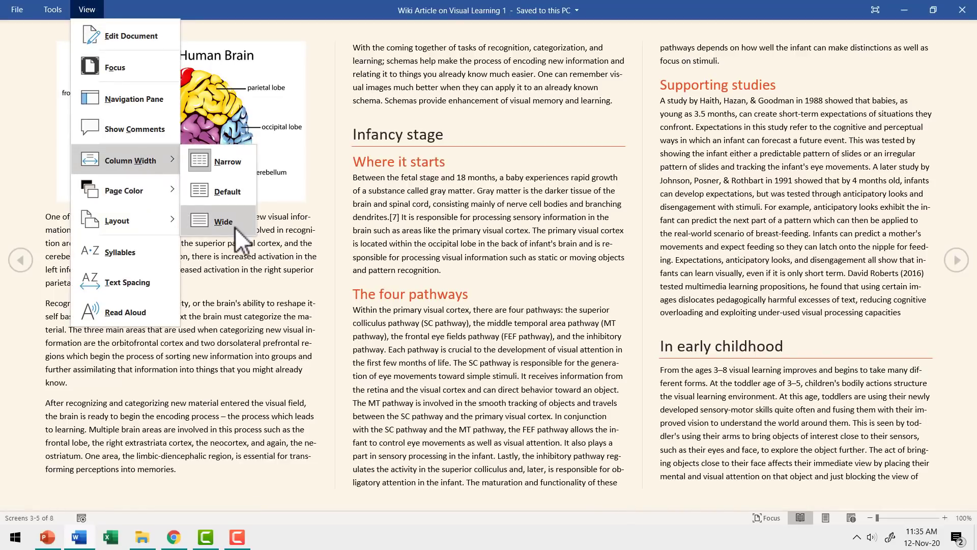
click(234, 227)
scroll(559, 193, down, 2)
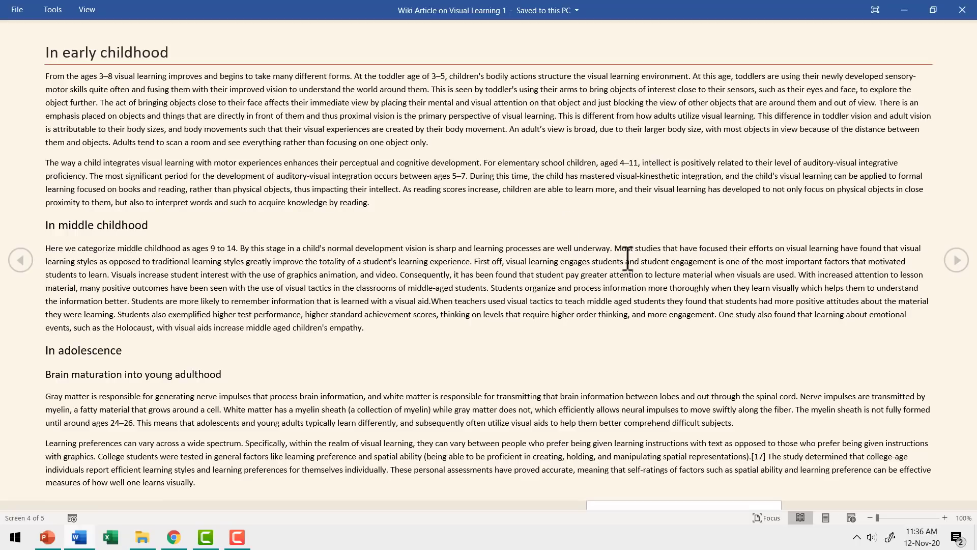
scroll(630, 261, up, 5)
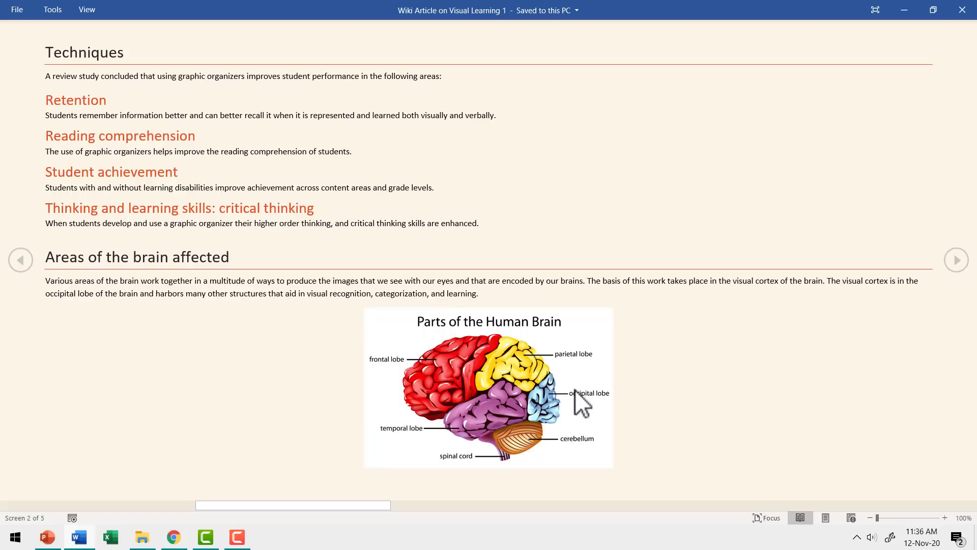
Enlarge and magnify the brain diagram, shrink it back, then switch to Edit Document.
double_click(532, 373)
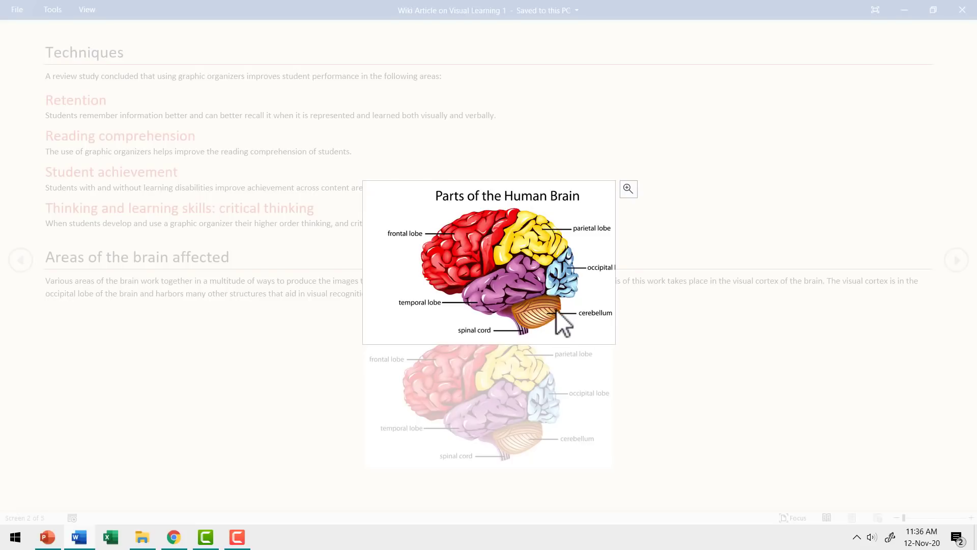
click(629, 188)
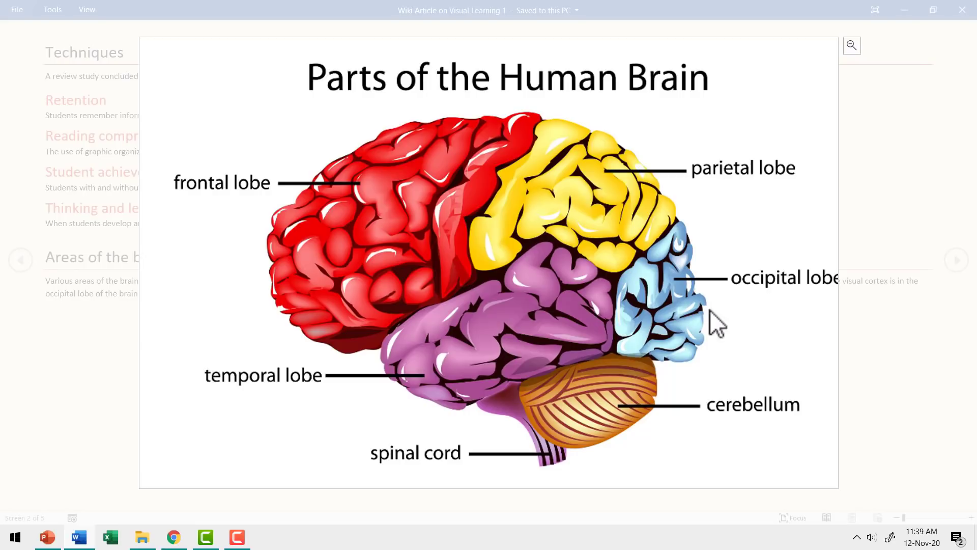
click(850, 45)
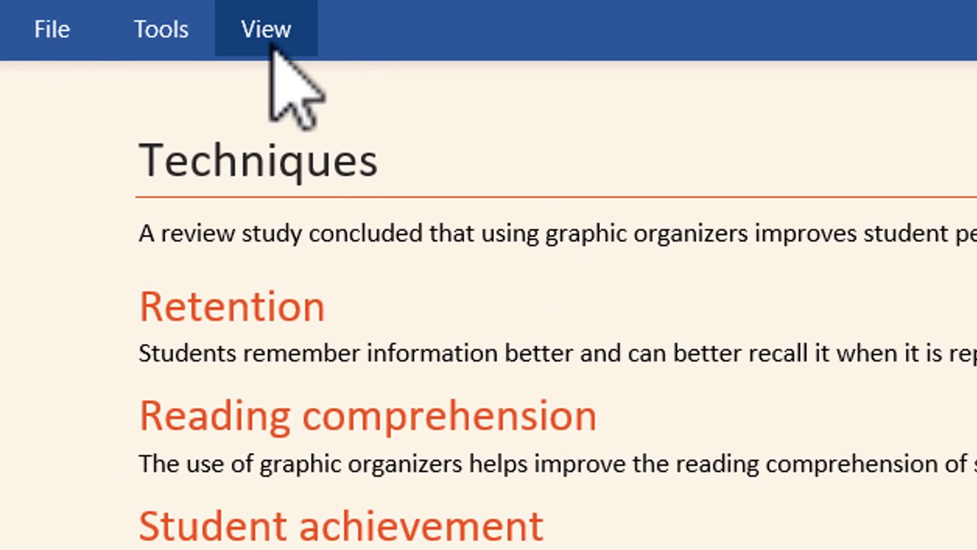
click(272, 47)
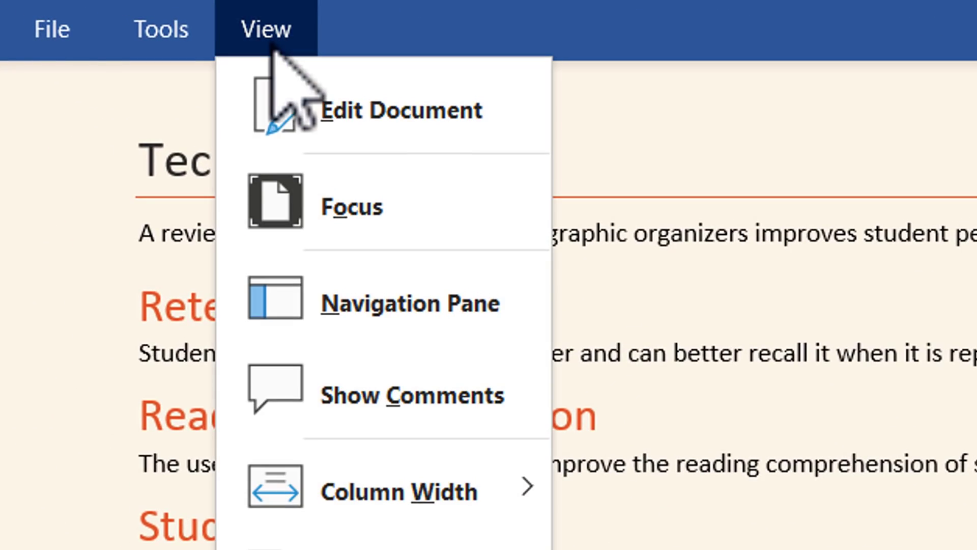
click(402, 104)
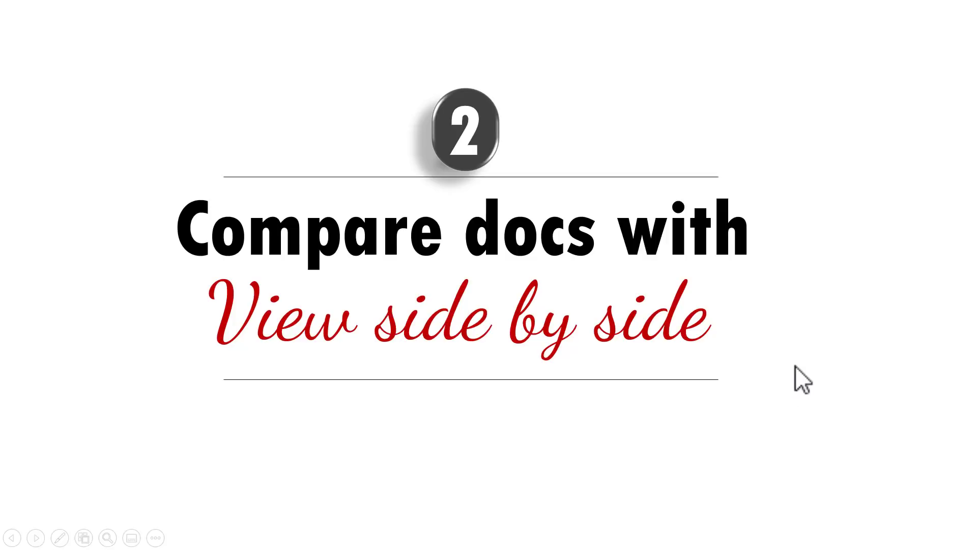
End the PowerPoint slideshow and return to the Word article window.
key(Escape)
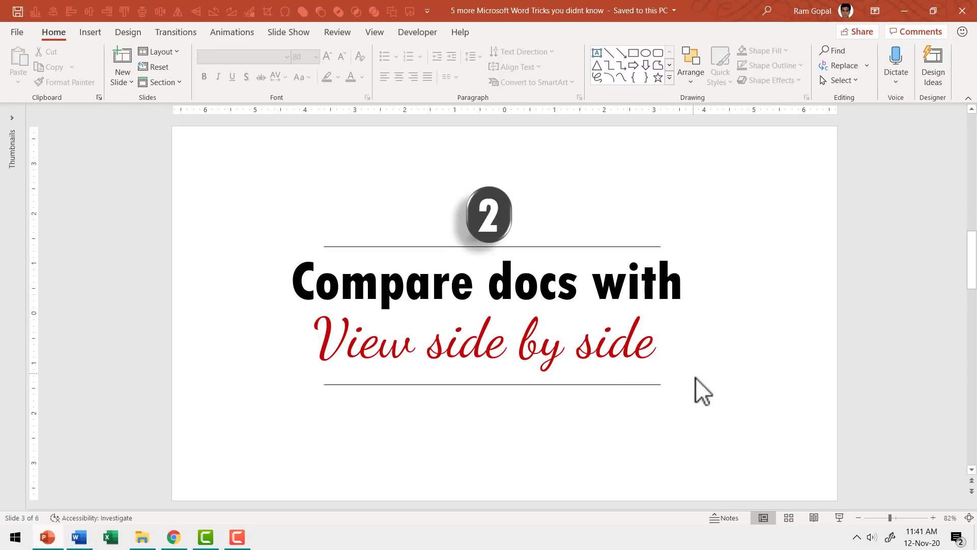
click(79, 537)
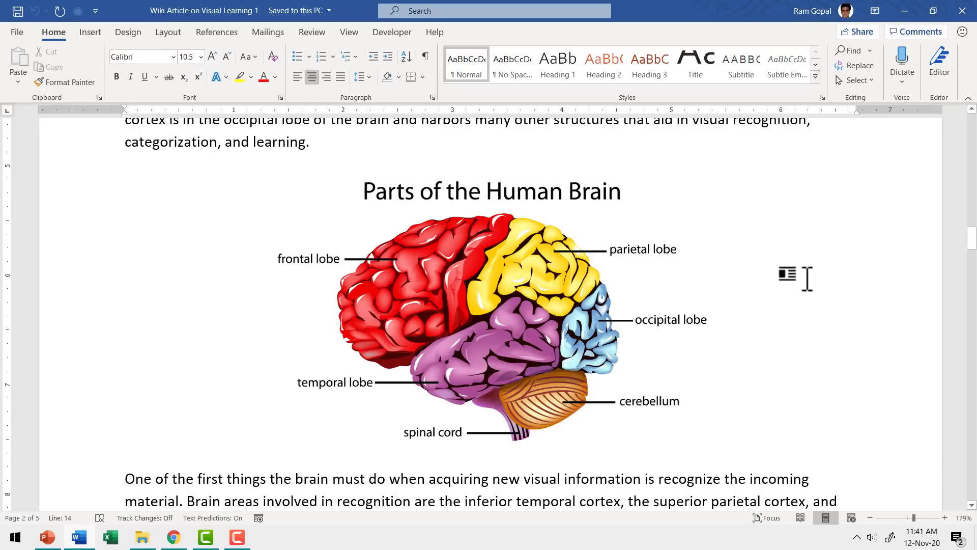
Open 'Sample Text with Formatting' from Recent files, minimize it, then restore it from the taskbar.
click(27, 35)
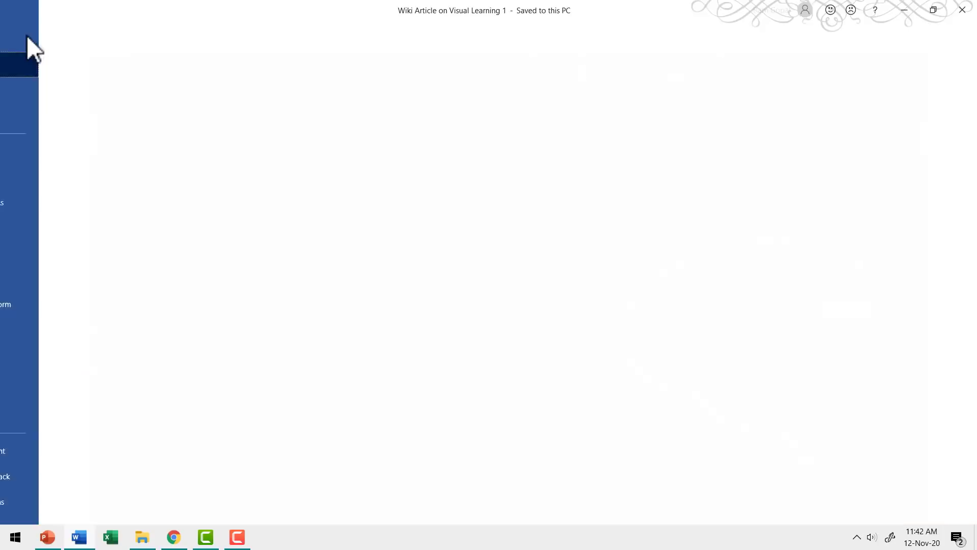
click(56, 115)
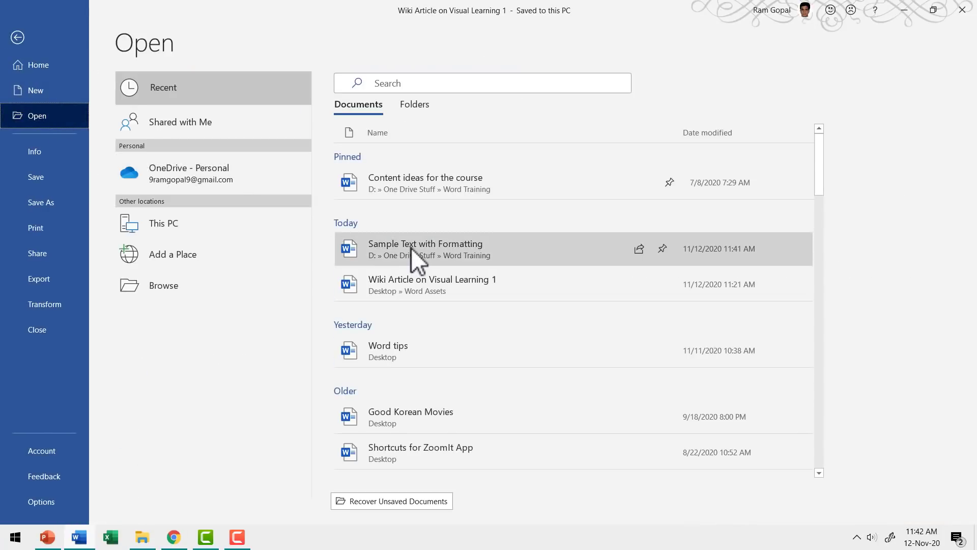
click(411, 247)
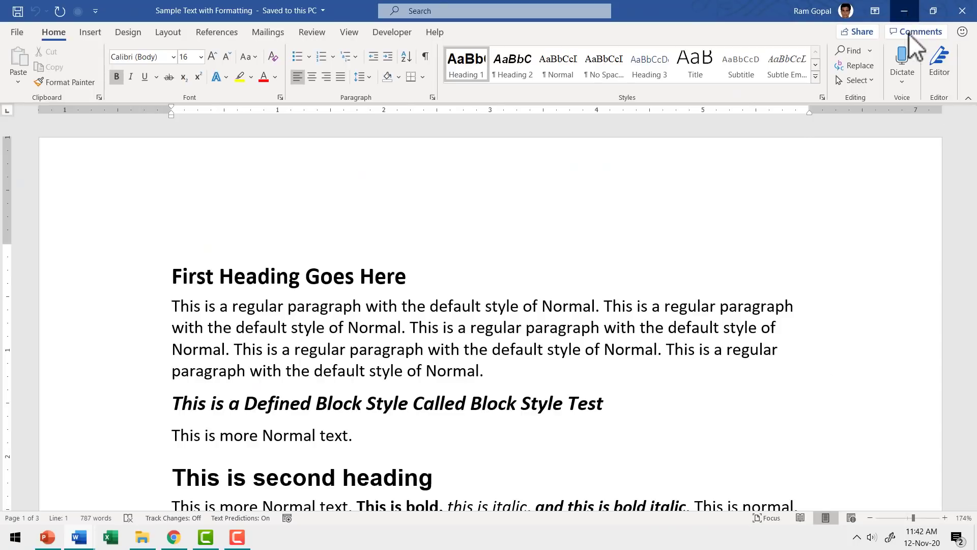
click(906, 12)
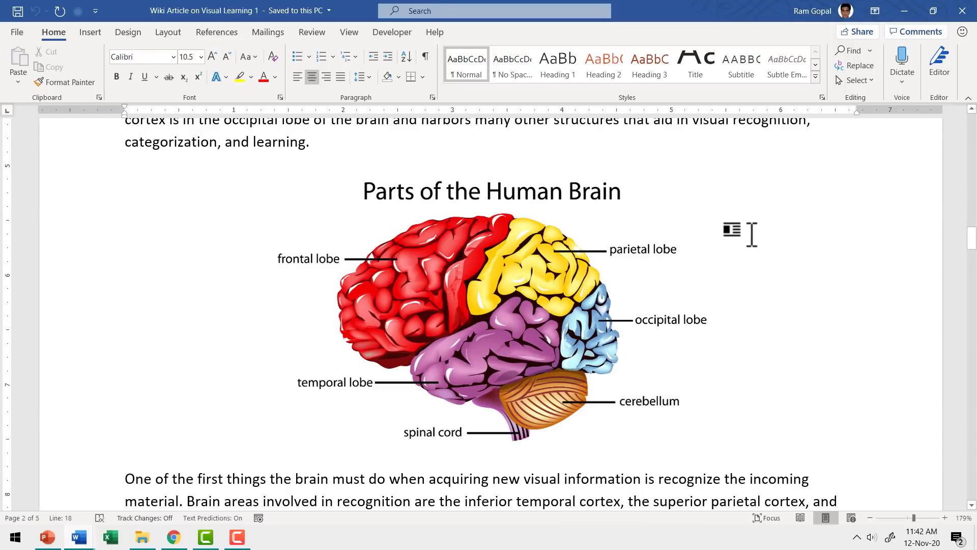
click(80, 539)
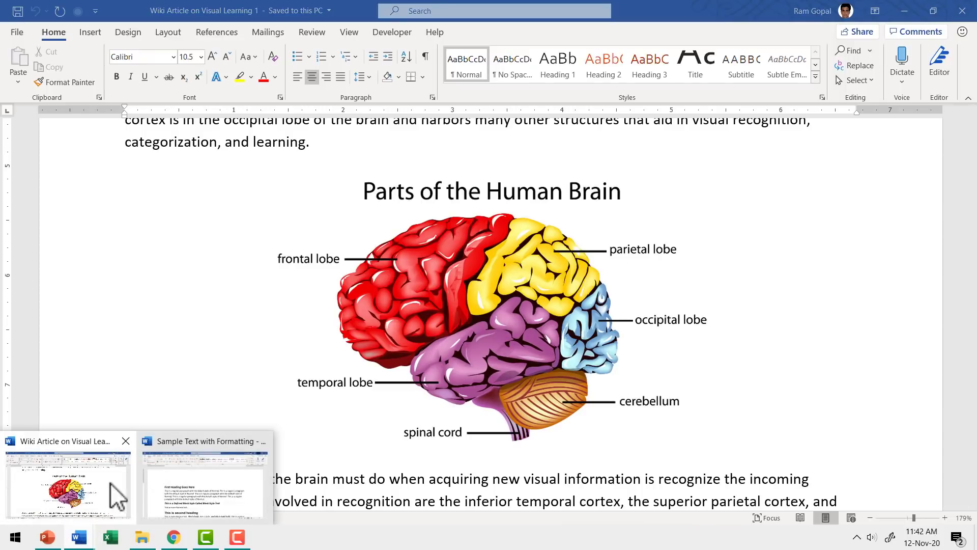
click(189, 496)
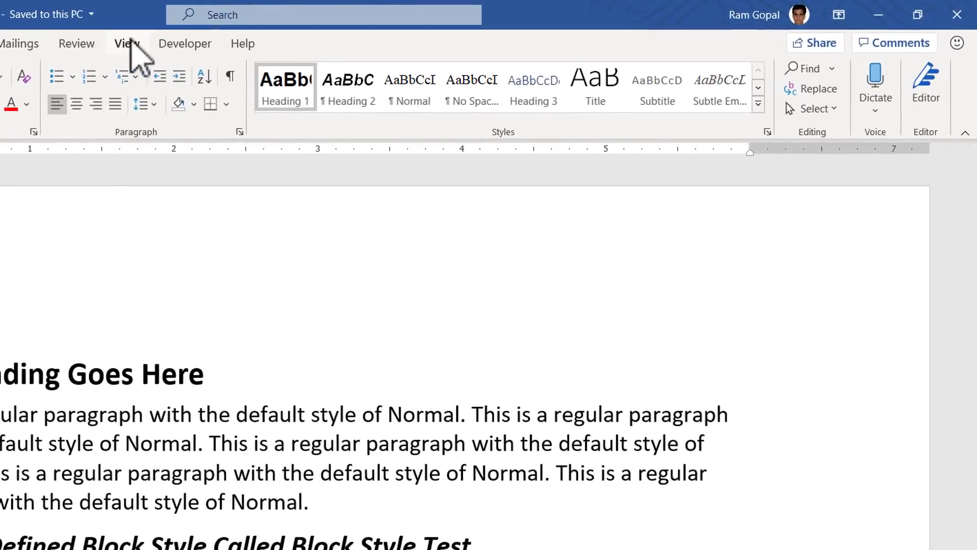
Place Sample Text with Formatting and the Visual Learning article side by side, then scroll down.
click(127, 44)
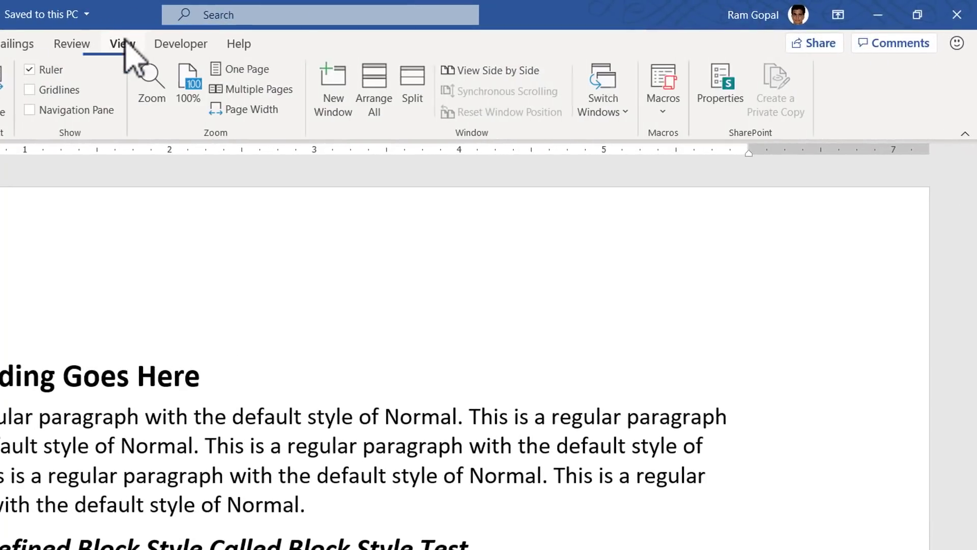
click(513, 73)
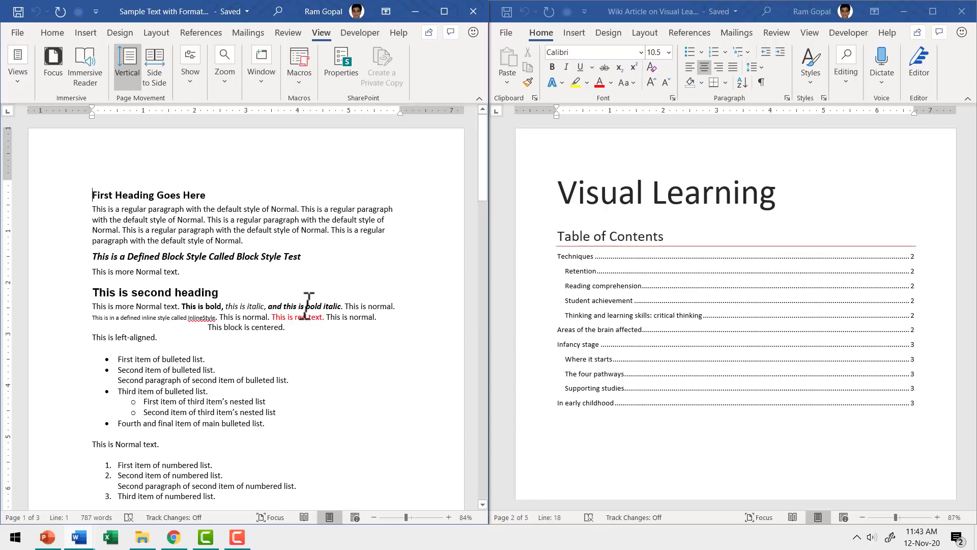
scroll(314, 312, down, 15)
scroll(314, 328, down, 3)
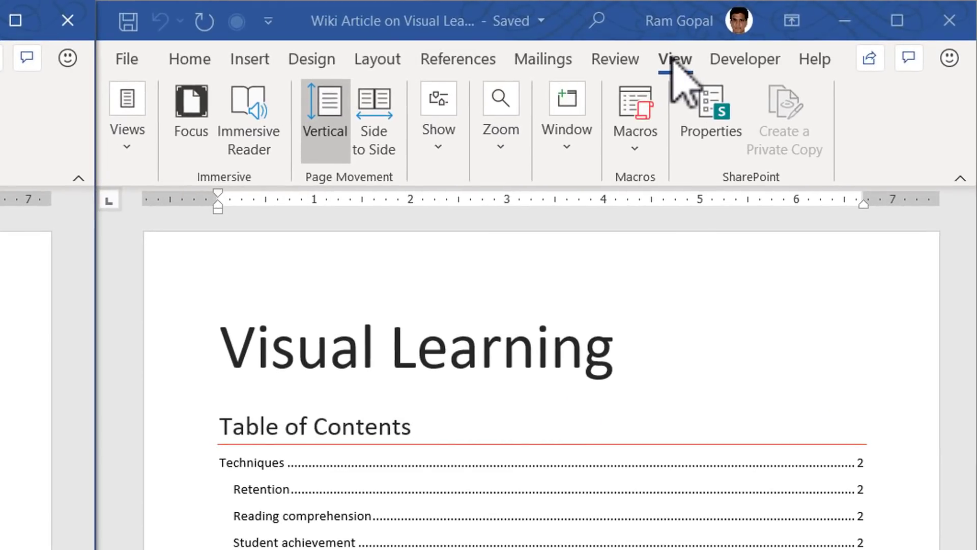
Turn on Synchronous Scrolling for the two side-by-side documents.
click(571, 156)
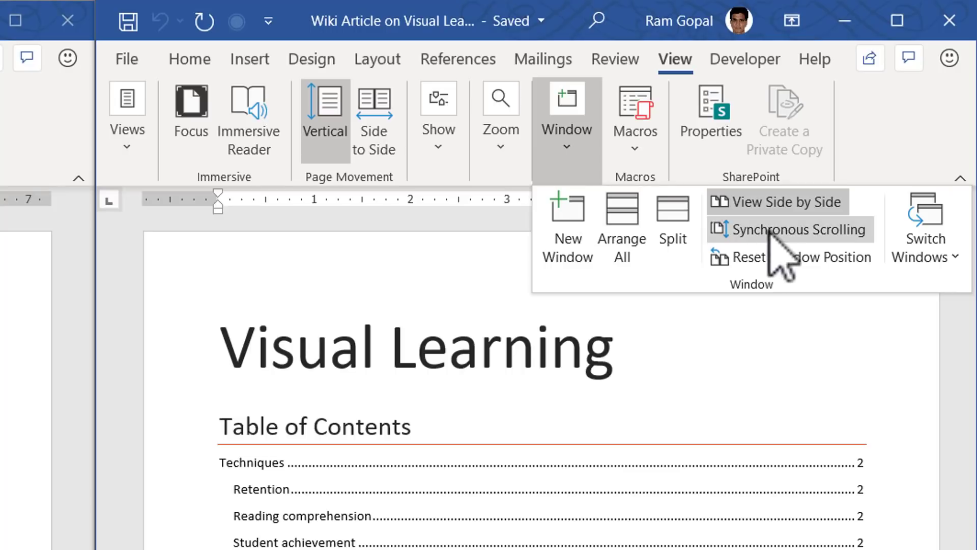
click(807, 232)
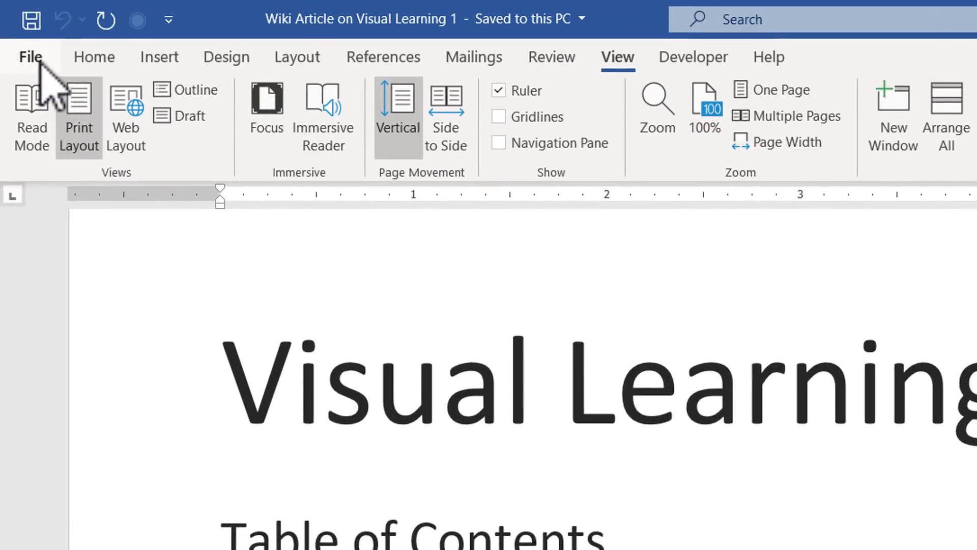
Open the Restrict Editing pane from File > Info > Protect Document.
click(17, 32)
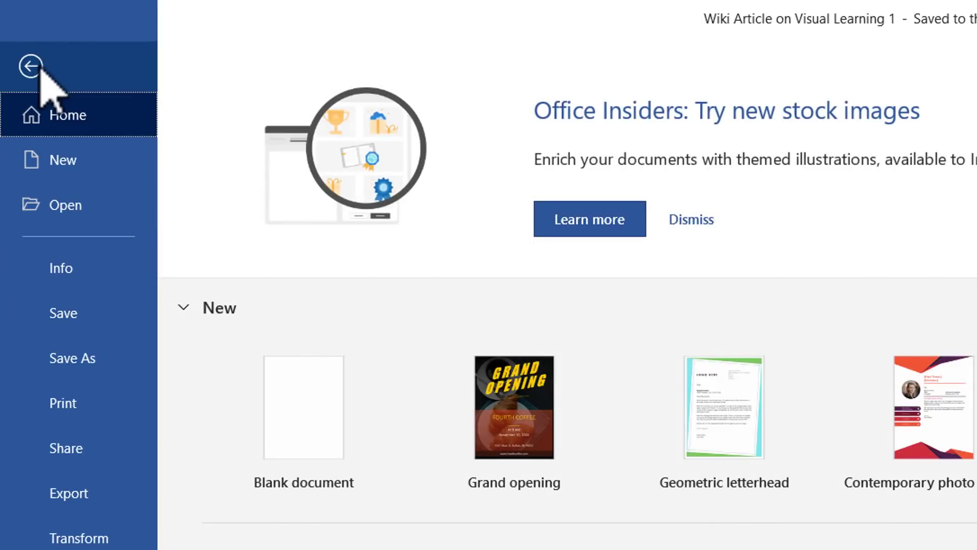
click(81, 269)
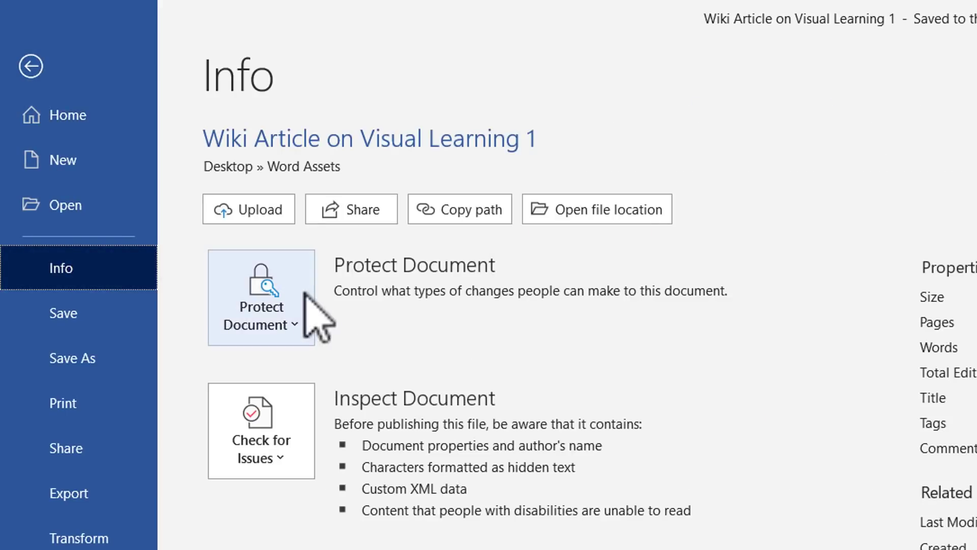
click(282, 318)
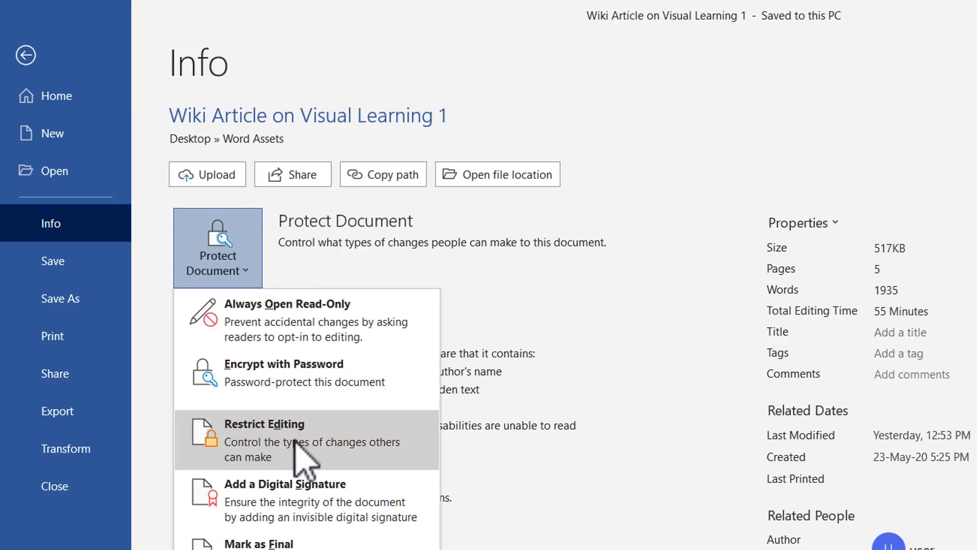
click(298, 444)
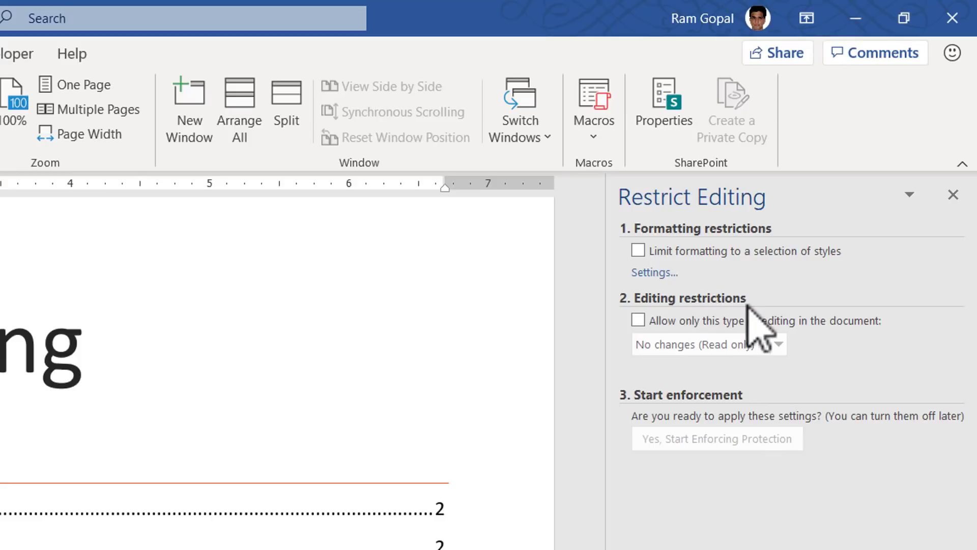
Restrict editing to Comments with Everyone exempted, then start enforcing protection.
click(639, 319)
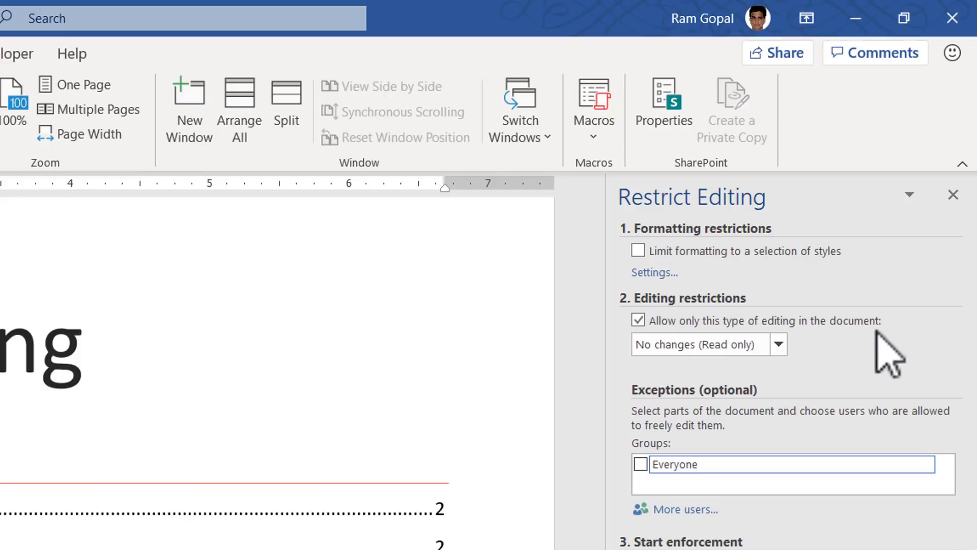
click(778, 344)
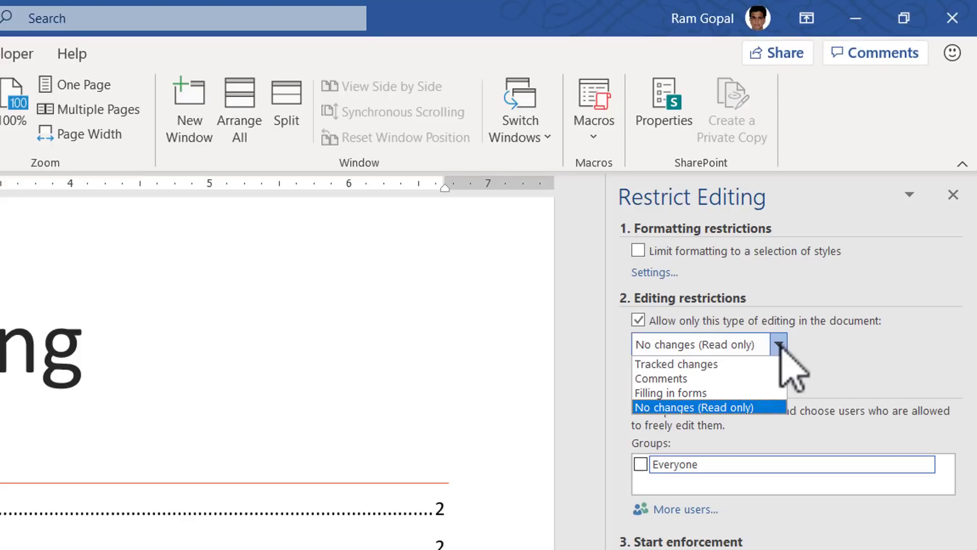
click(676, 378)
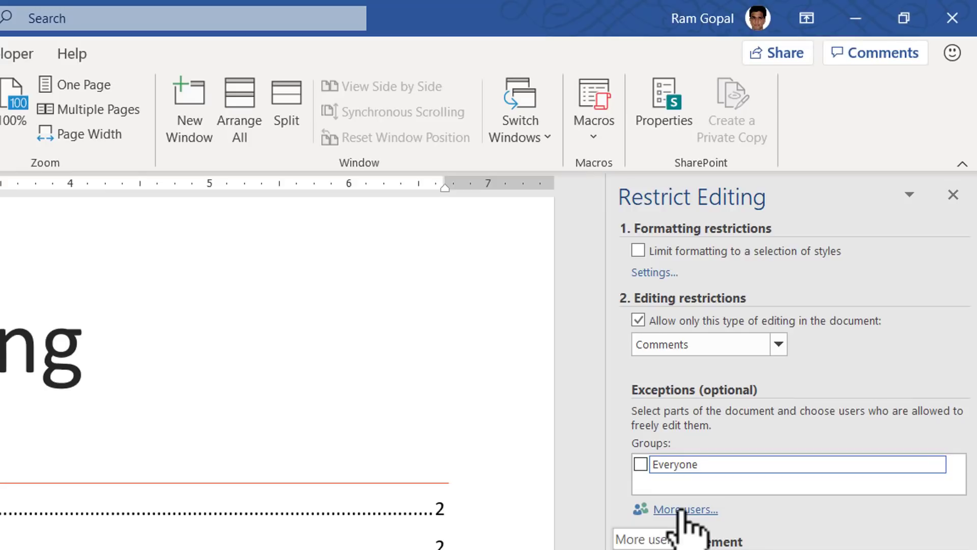
click(640, 464)
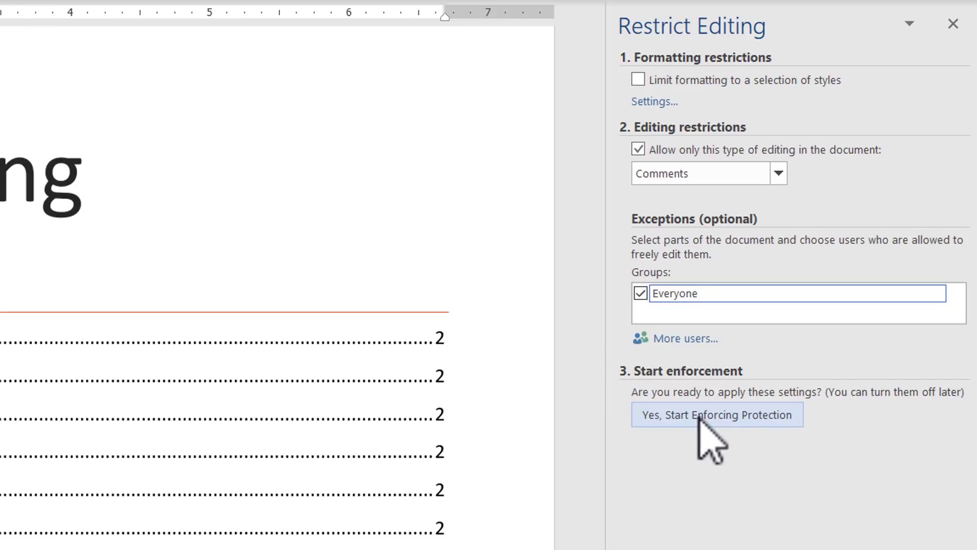
click(698, 416)
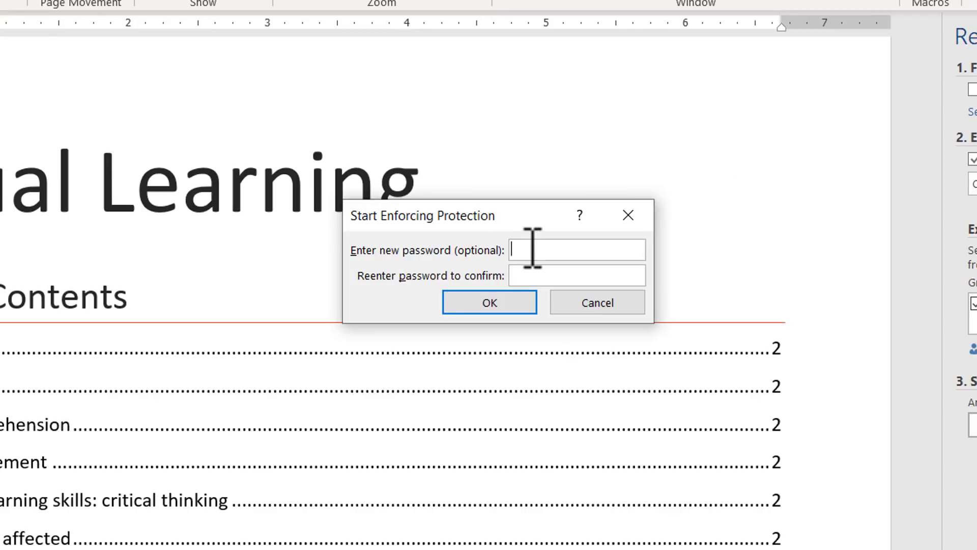
Enter and confirm a password to start enforcing the comments-only editing restriction.
text(123)
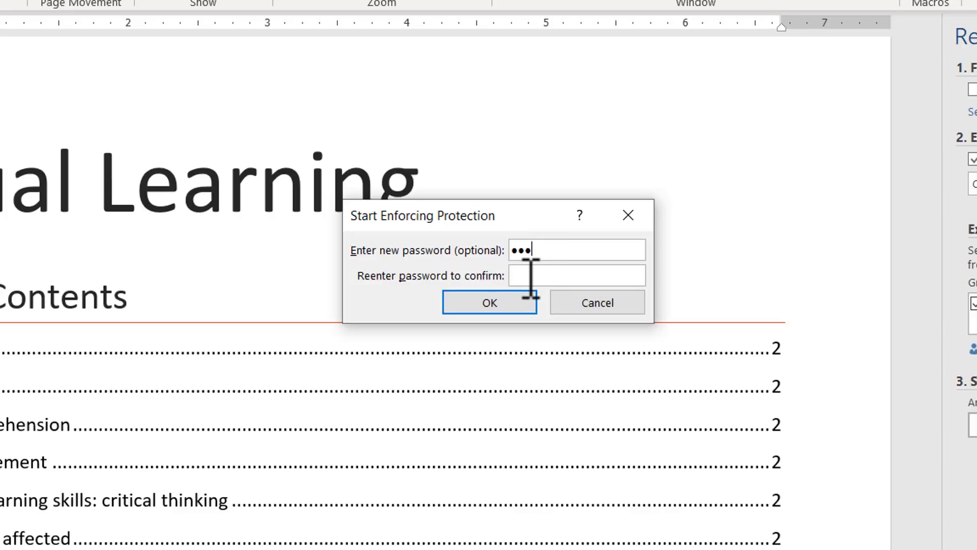
click(530, 277)
text(123)
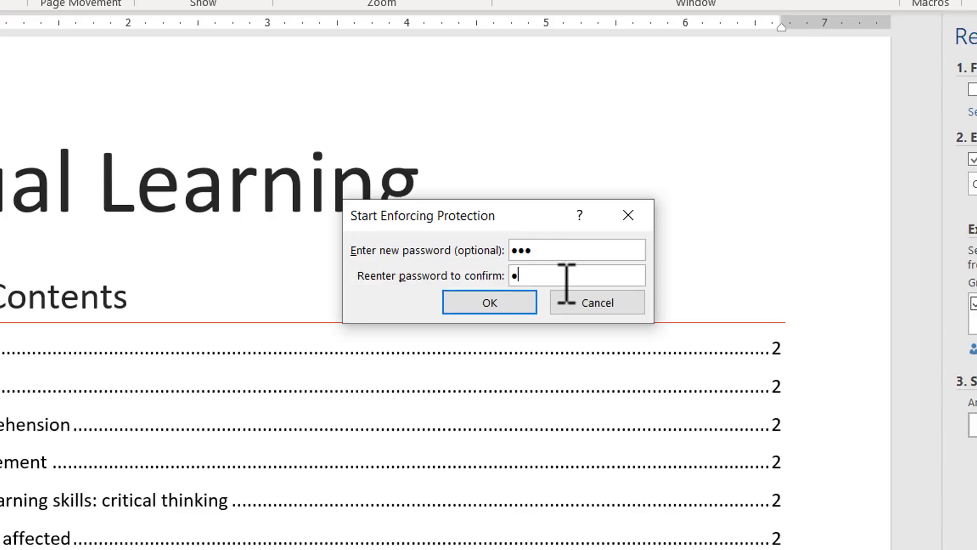
click(524, 304)
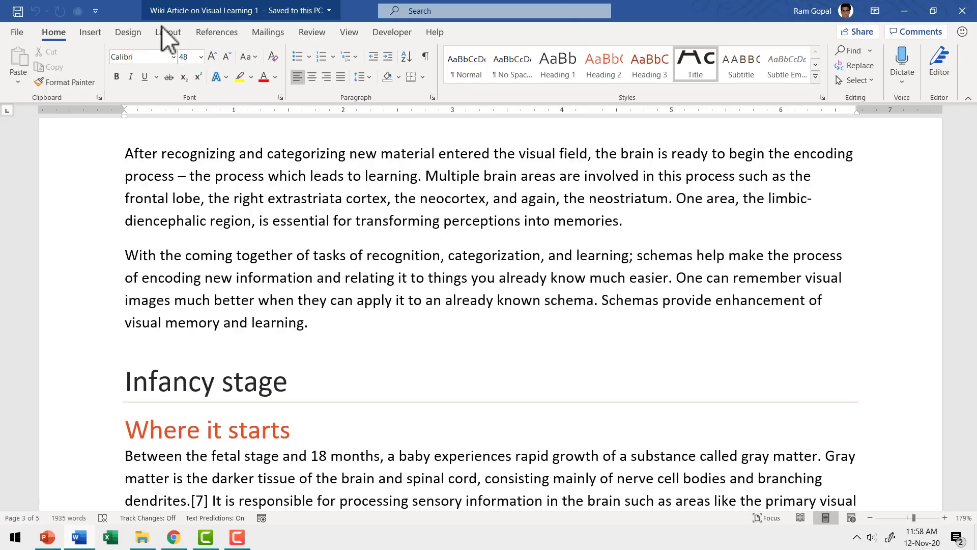
Apply the CONFIDENTIAL 1 watermark from the Design tab's Watermark gallery.
click(136, 35)
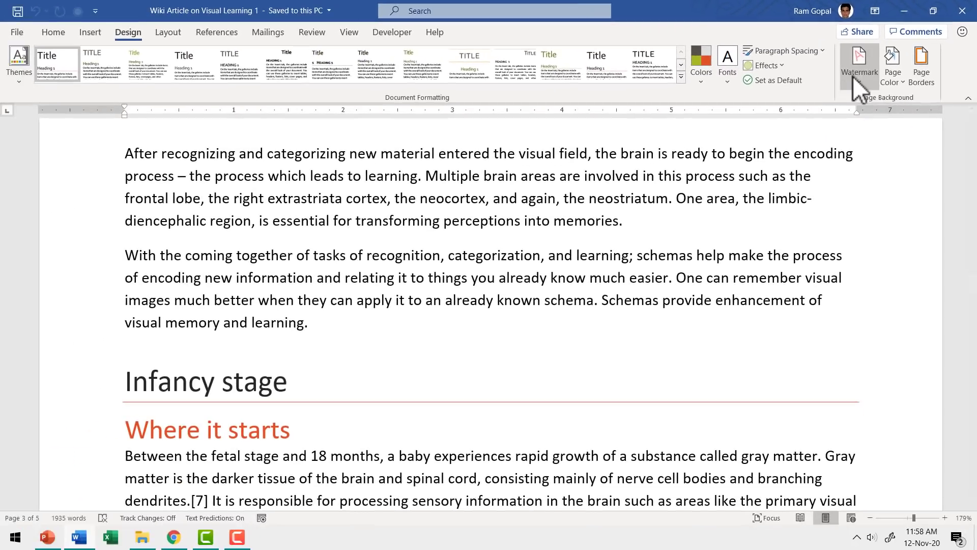
click(733, 136)
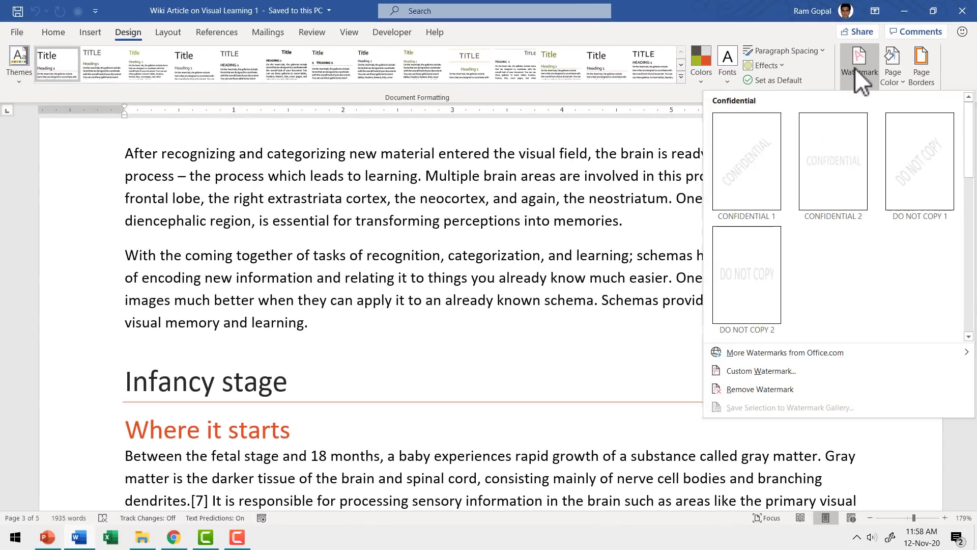
mouse_move(871, 348)
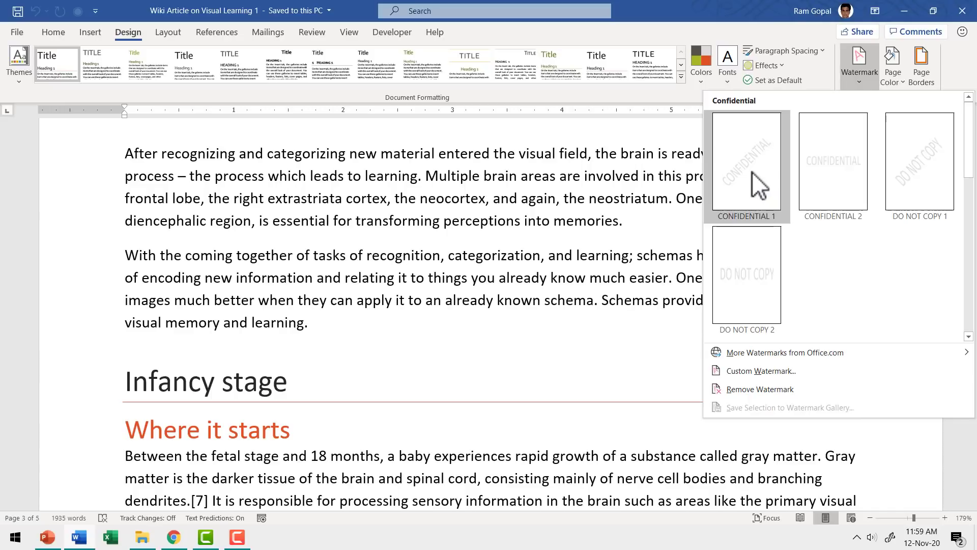
click(752, 186)
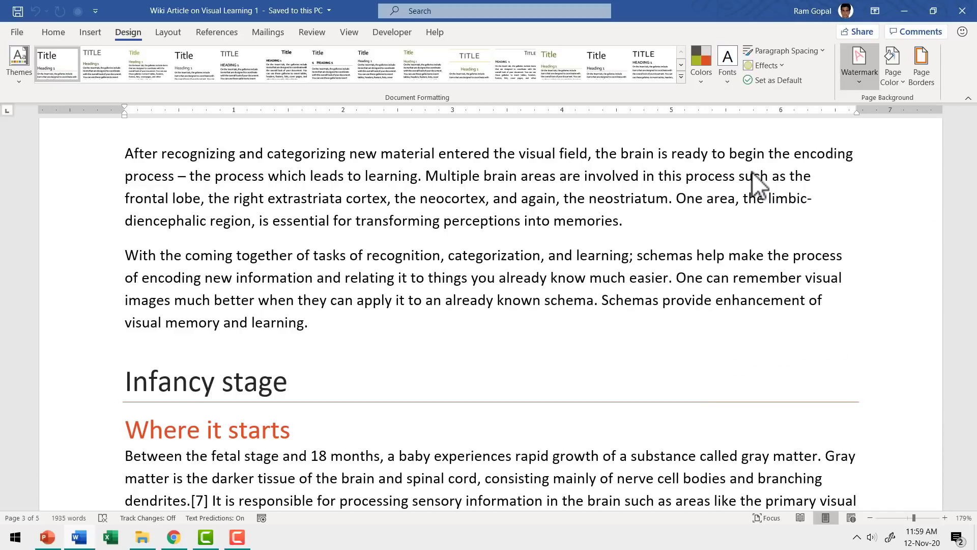
scroll(593, 404, down, 10)
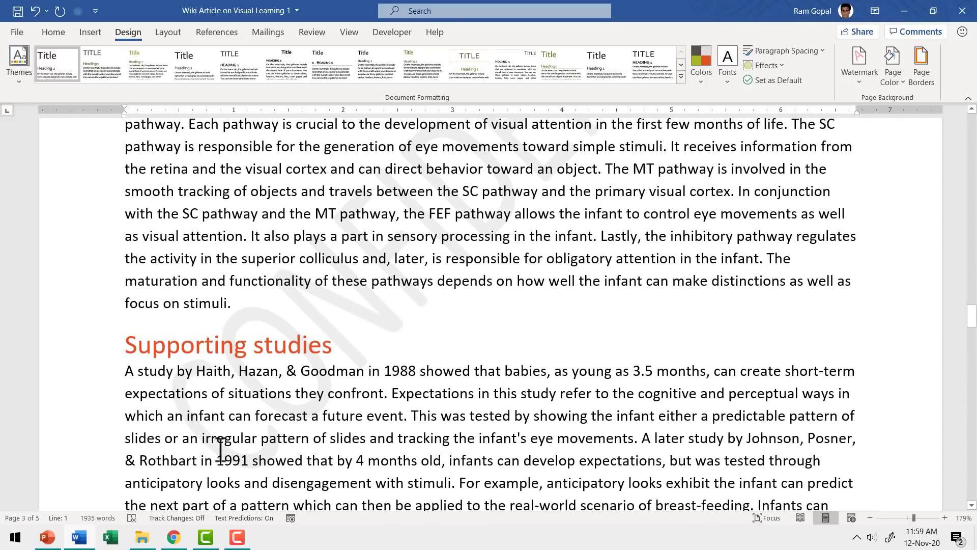
scroll(589, 296, up, 4)
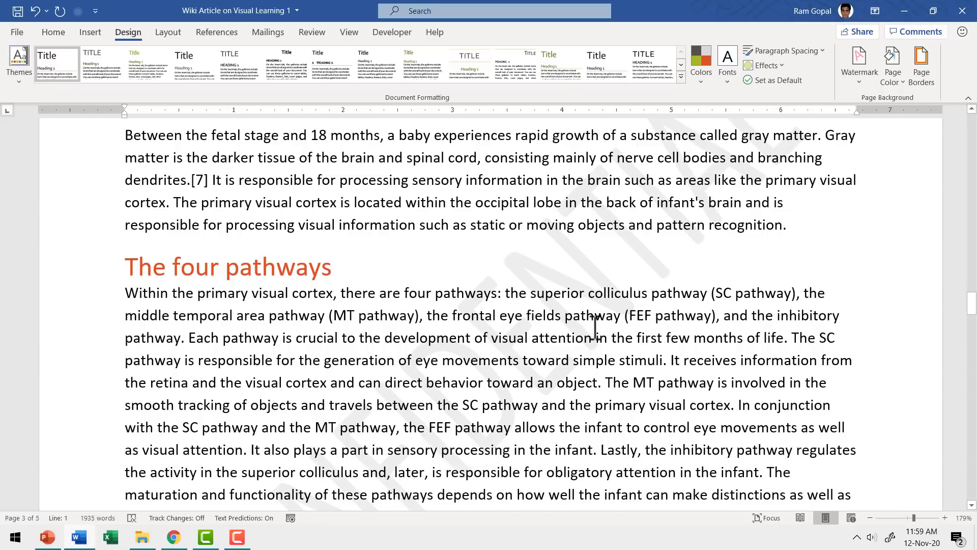
Replace the watermark with a custom text watermark reading 'presentation process'.
click(865, 72)
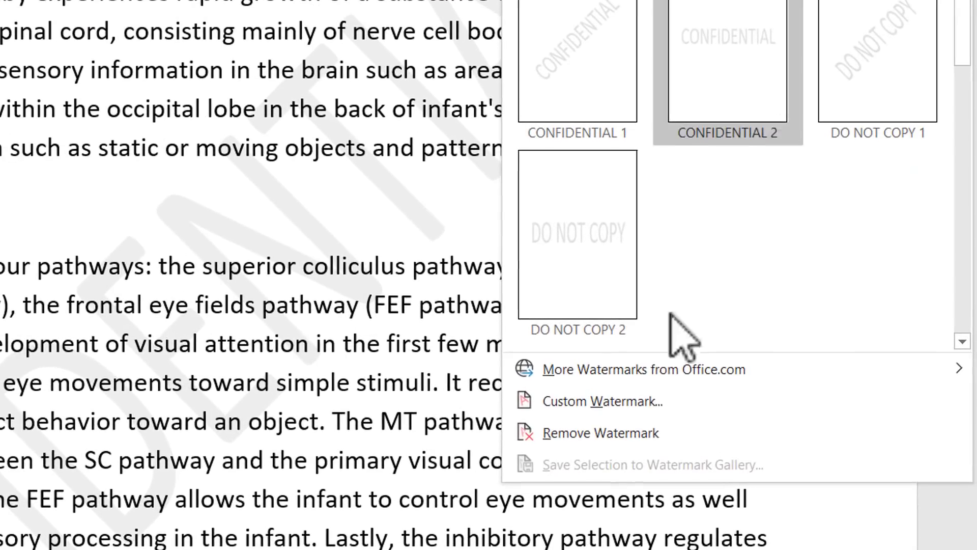
click(631, 402)
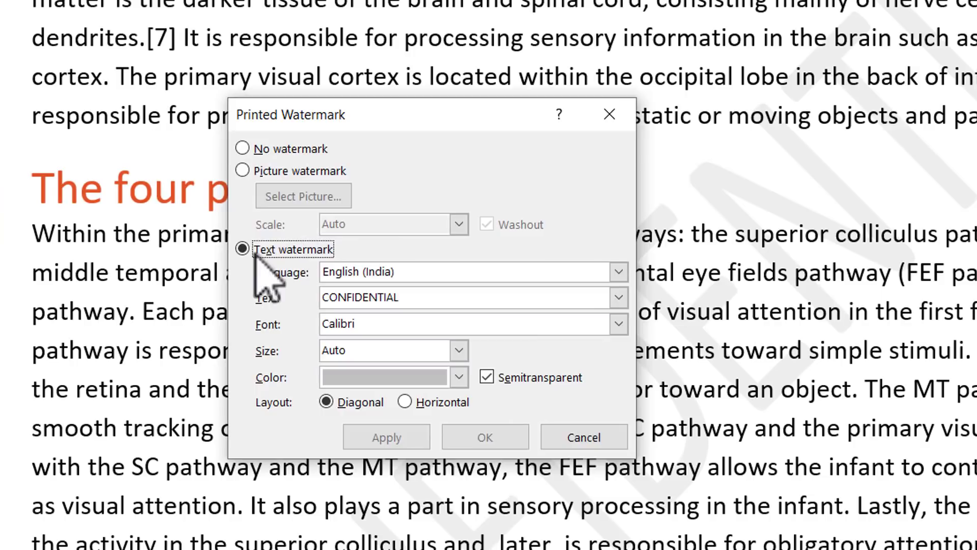
click(291, 251)
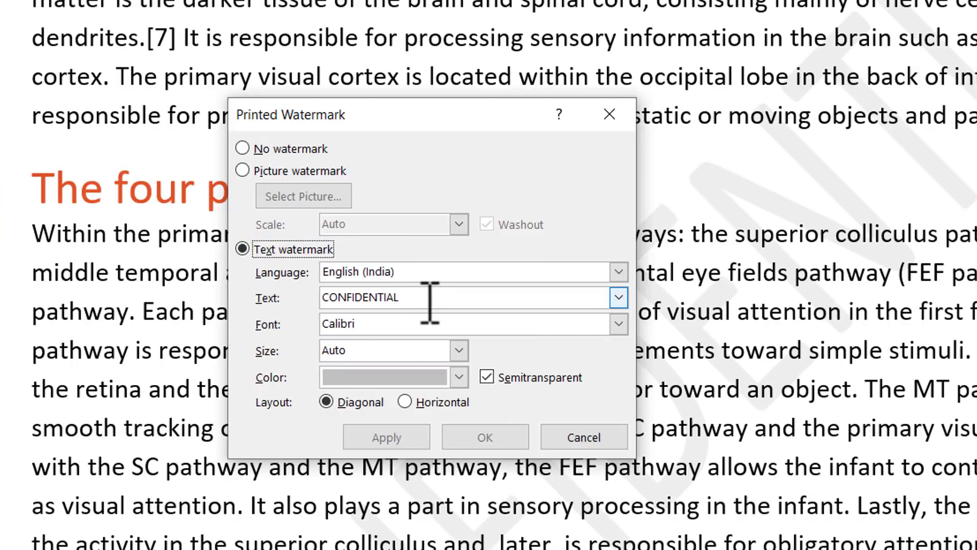
drag(431, 300, 291, 302)
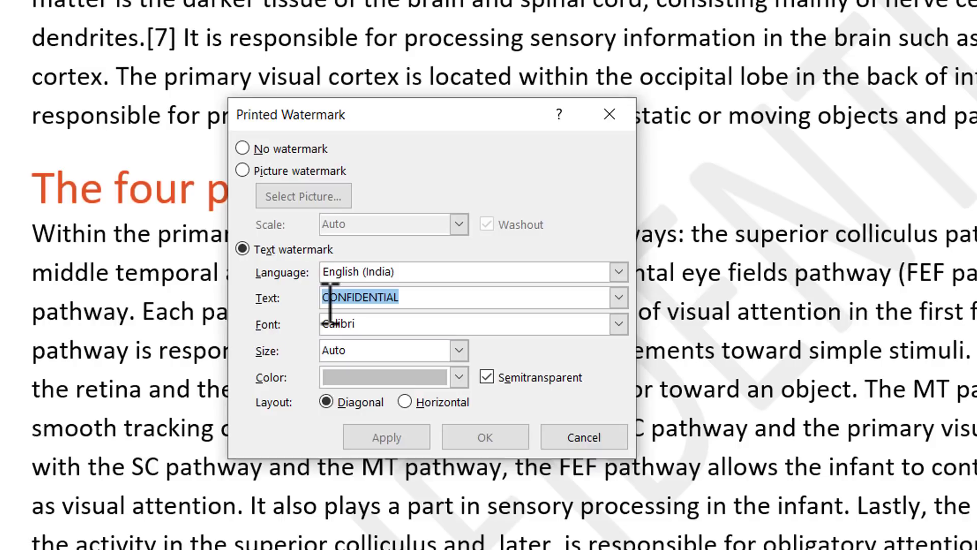
text(presentation process)
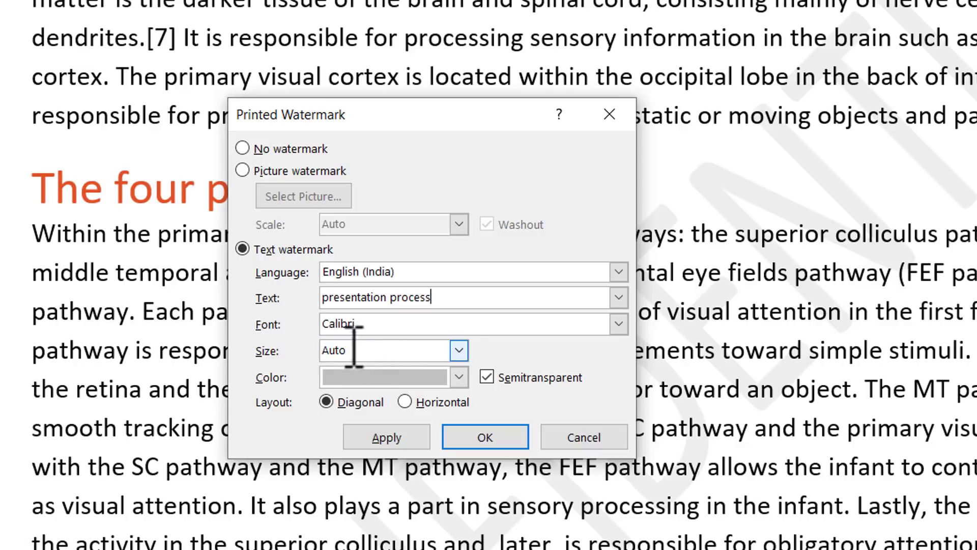
click(402, 439)
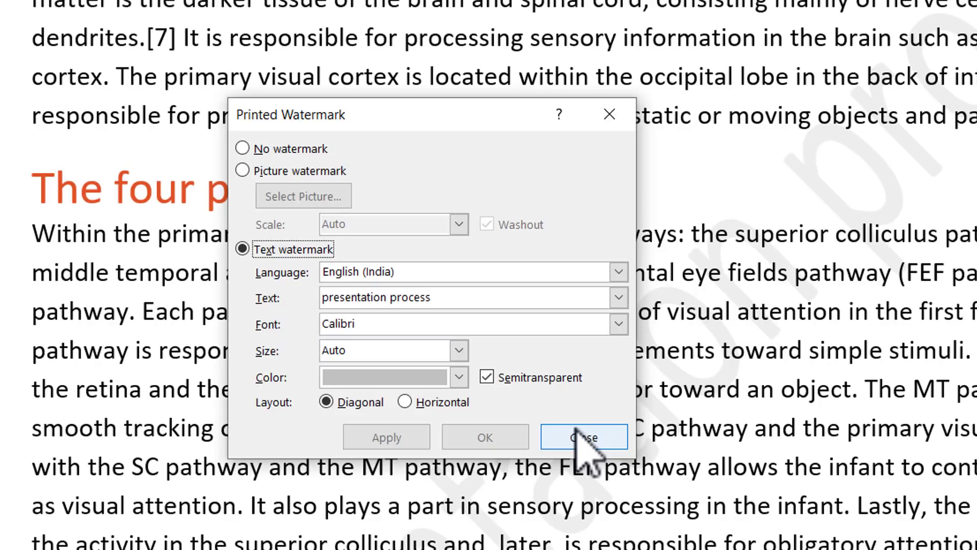
click(575, 439)
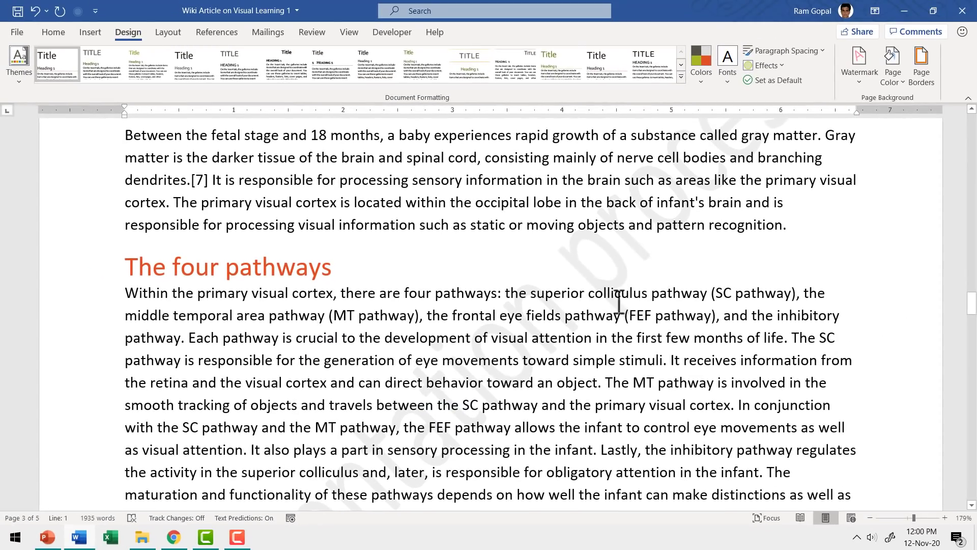
scroll(662, 305, down, 2)
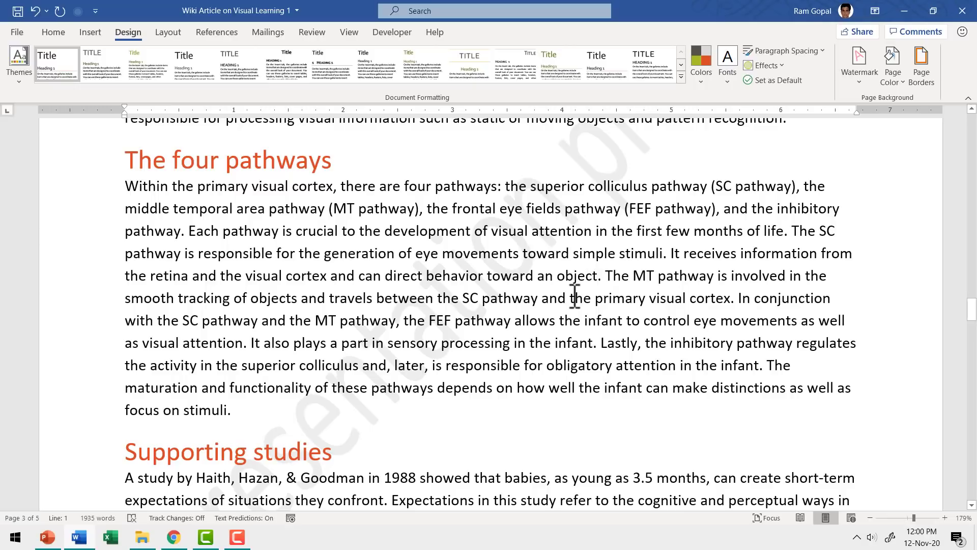
scroll(575, 296, up, 1)
scroll(575, 296, up, 4)
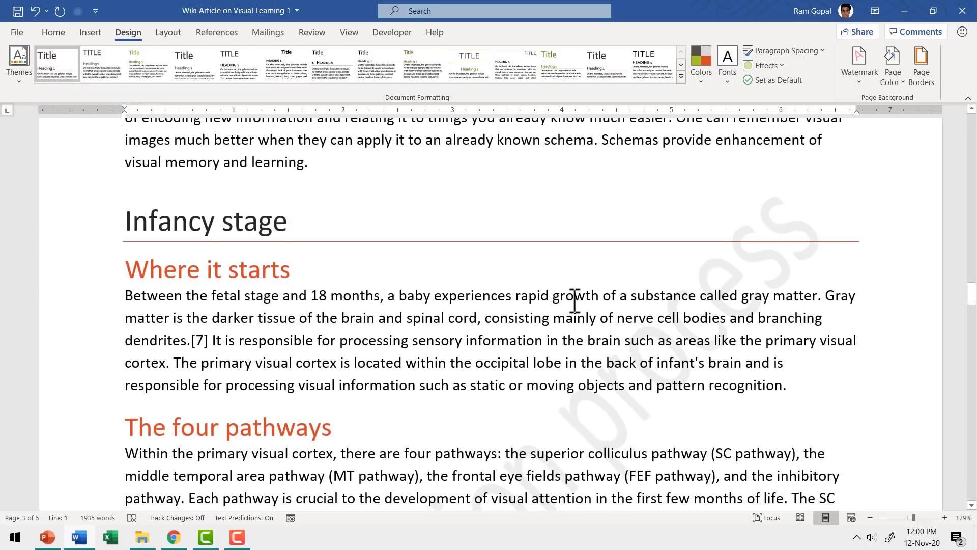
Set a custom picture watermark using the Presentation Process Logo image file.
click(858, 78)
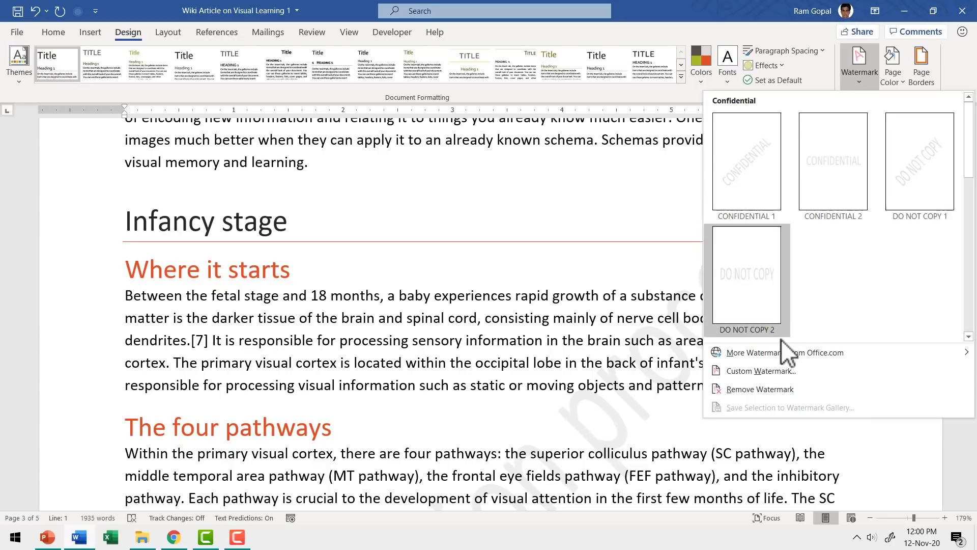
click(770, 370)
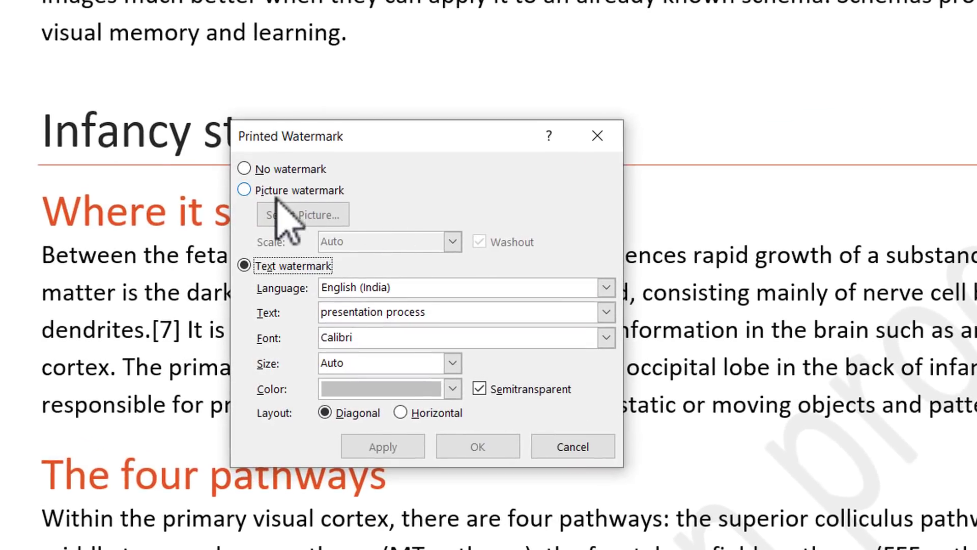
click(280, 191)
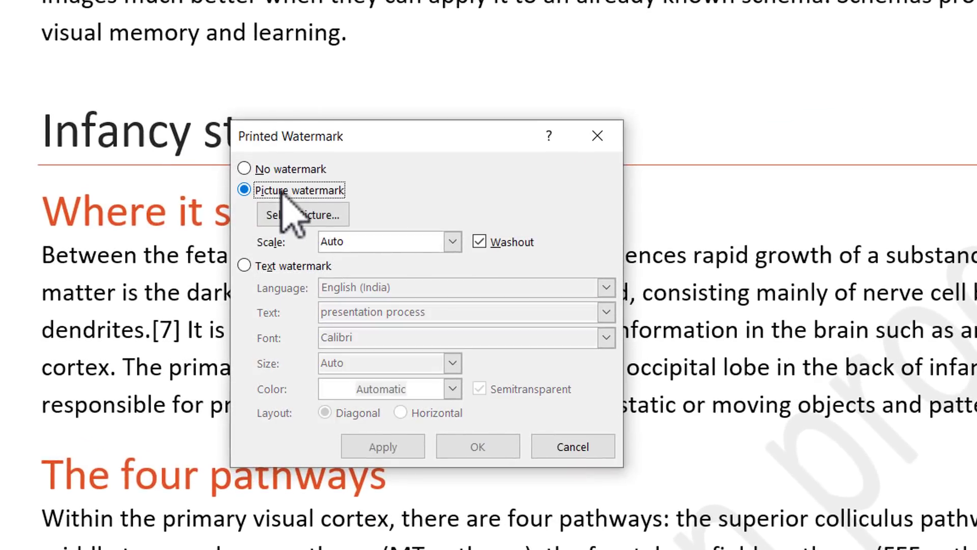
click(298, 219)
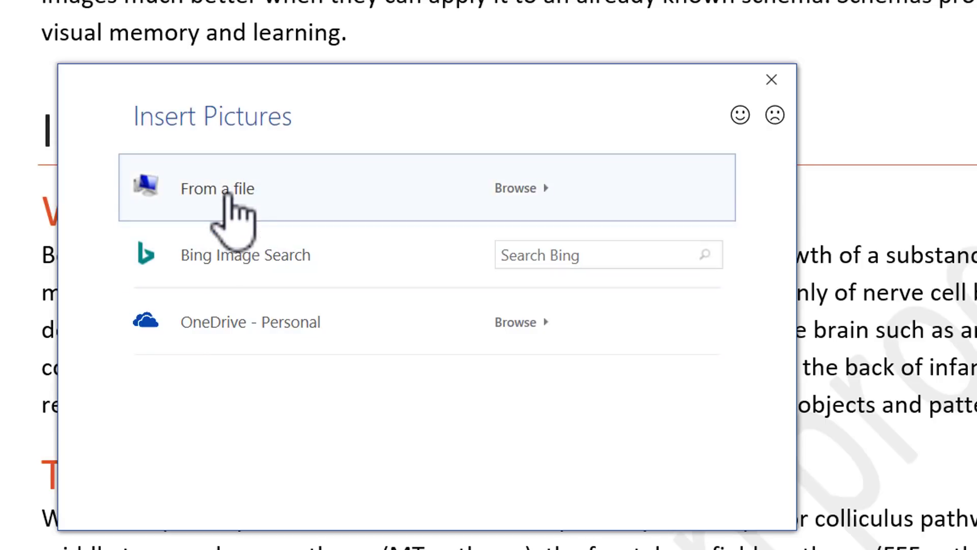
key(Escape)
key(Return)
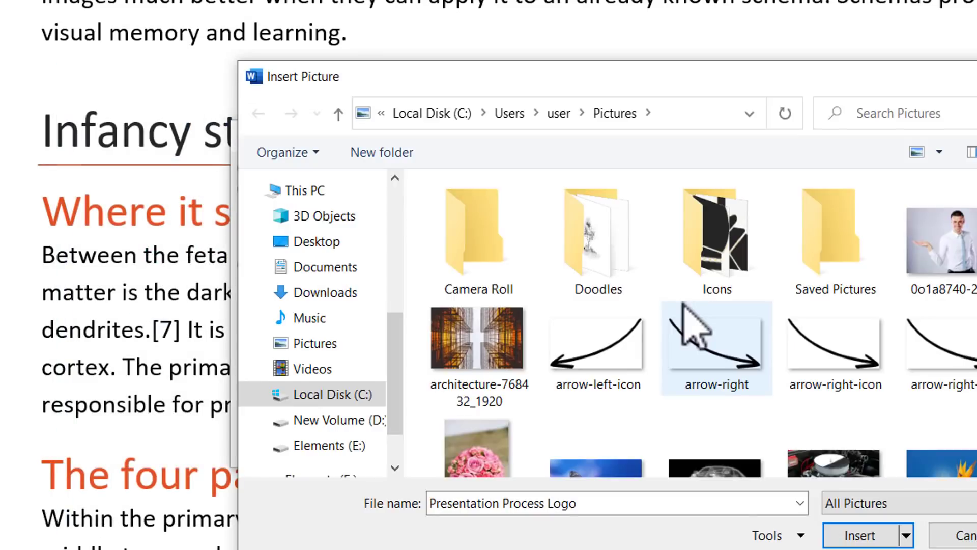
scroll(540, 270, down, 8)
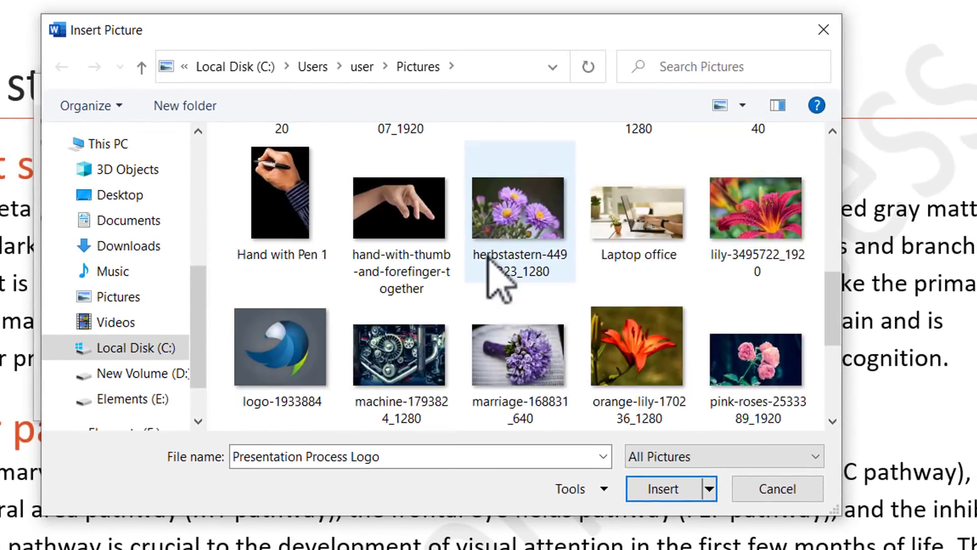
click(657, 488)
click(187, 401)
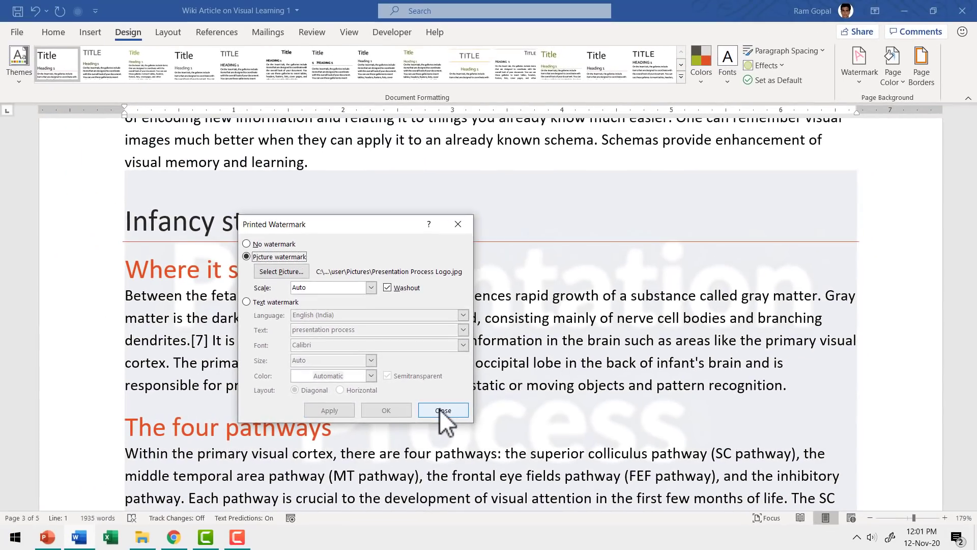
click(442, 410)
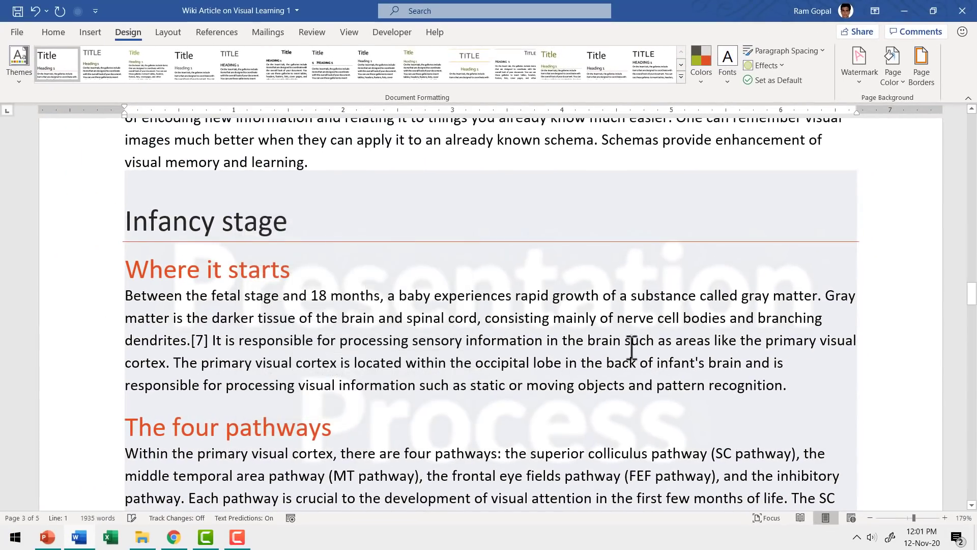
scroll(578, 317, down, 3)
scroll(645, 316, down, 3)
scroll(645, 316, up, 5)
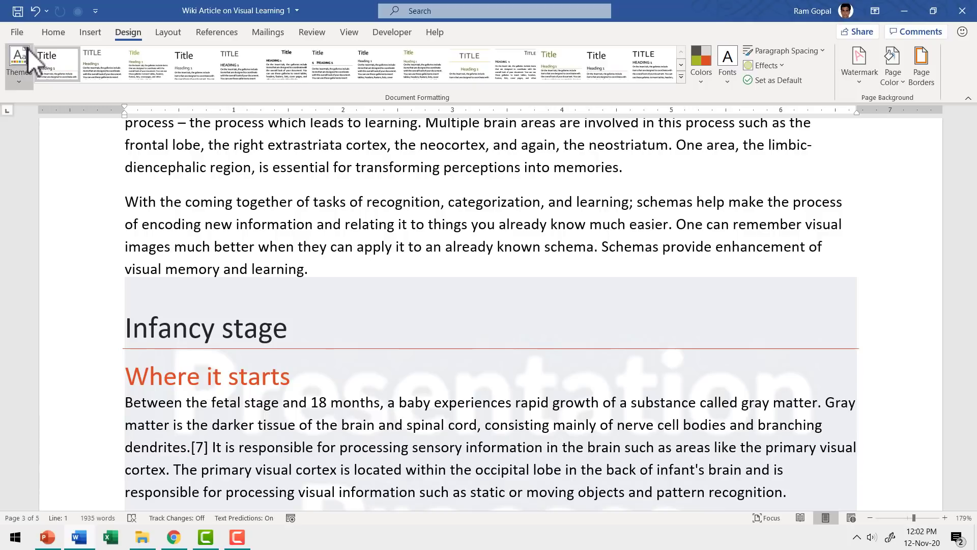
Create a new blank document from File > New.
click(19, 31)
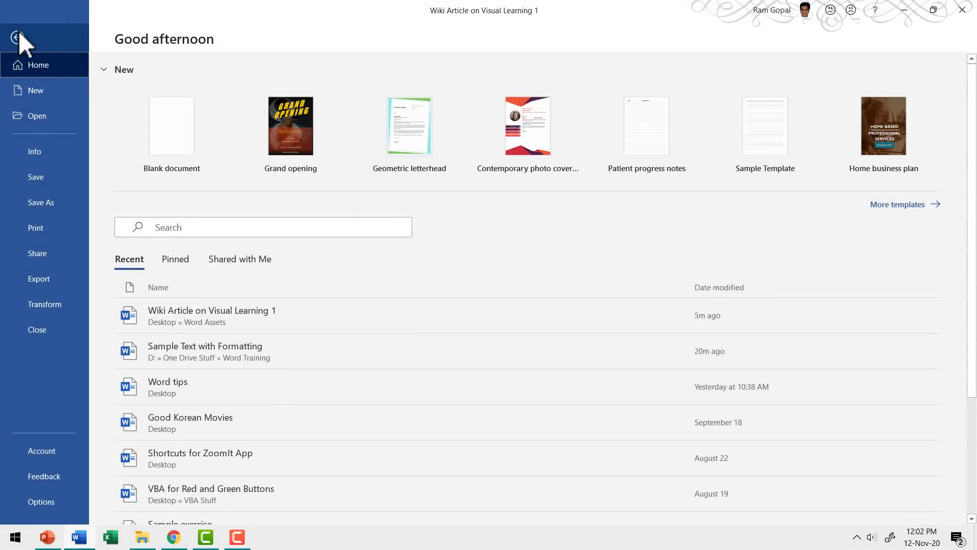
click(37, 90)
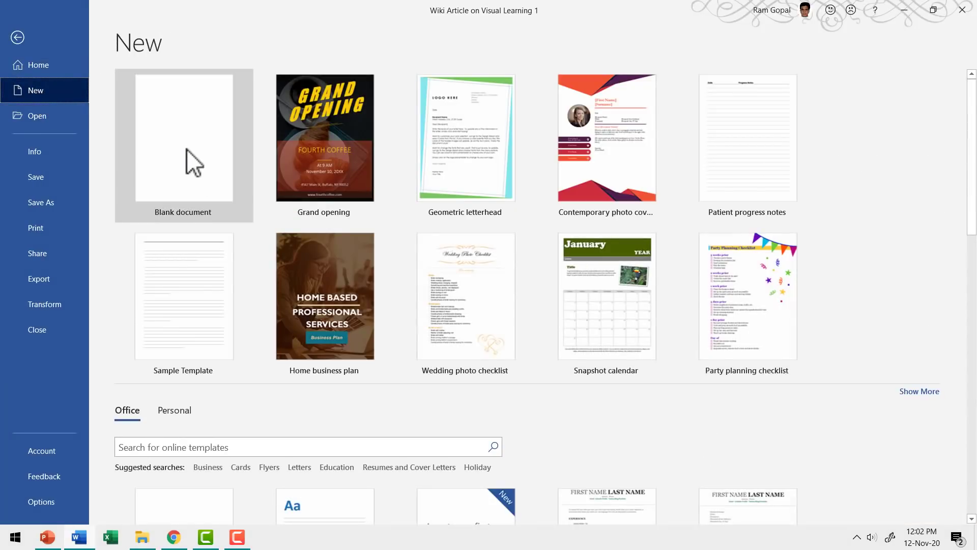
click(187, 152)
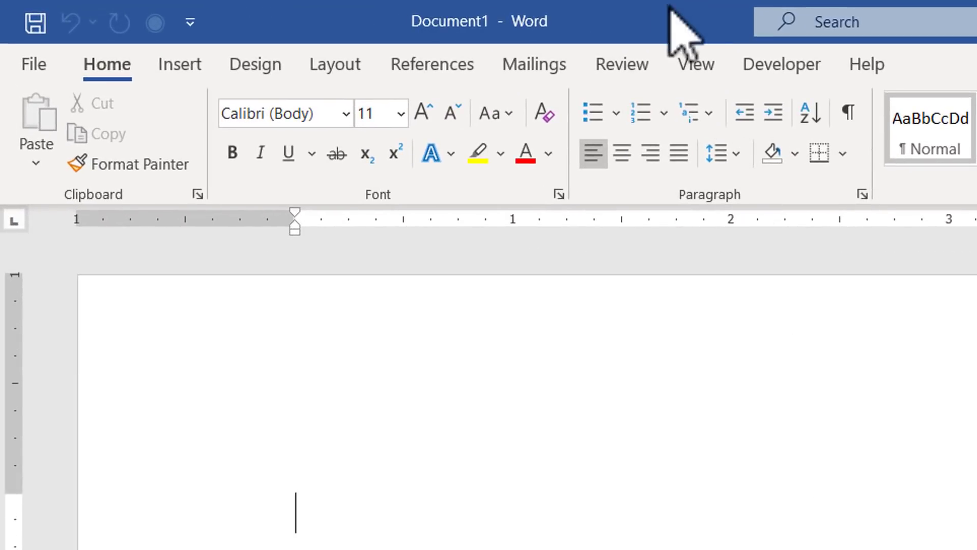
Switch the new blank document to Outline view from the View tab.
click(695, 65)
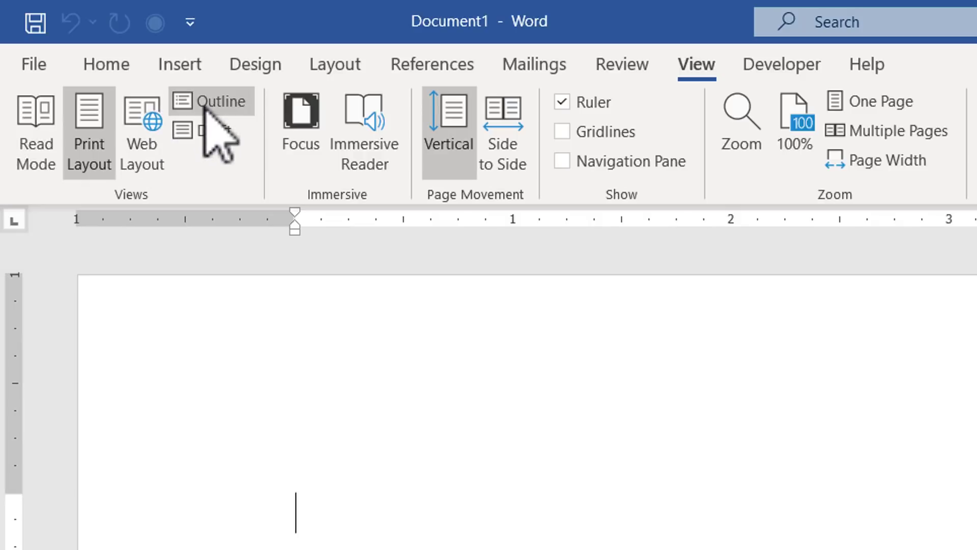
click(206, 103)
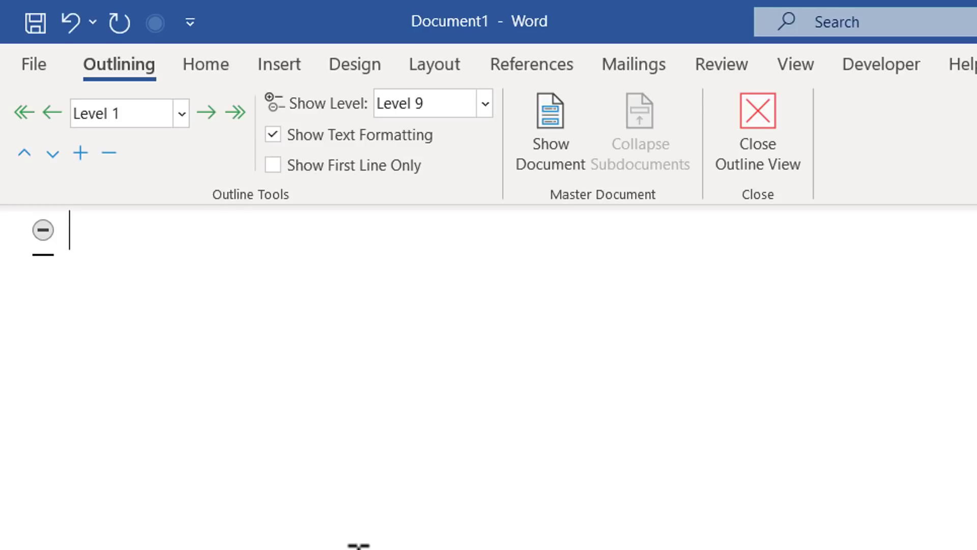
Type the top-level headings 'The problem solve' and 'The target market and opportunity'.
text(The problem solve)
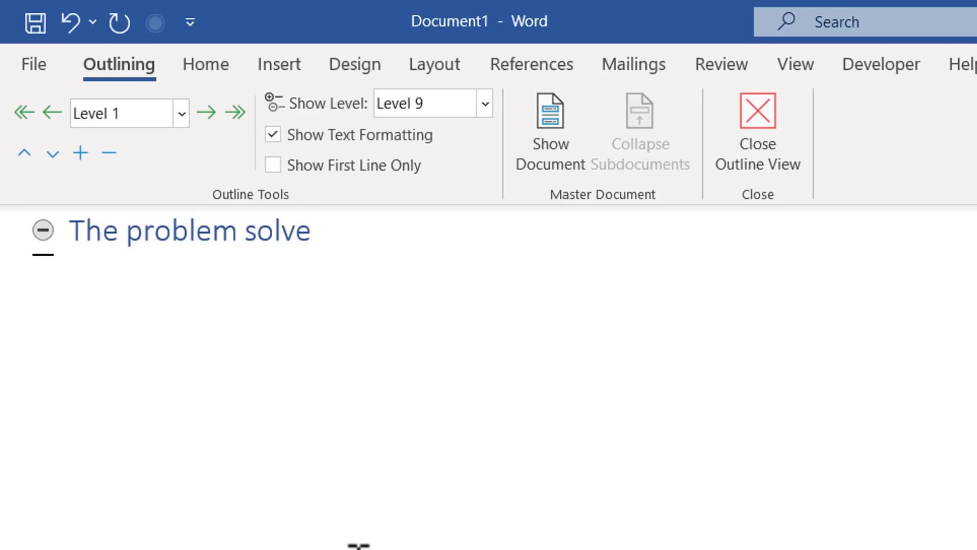
key(Return)
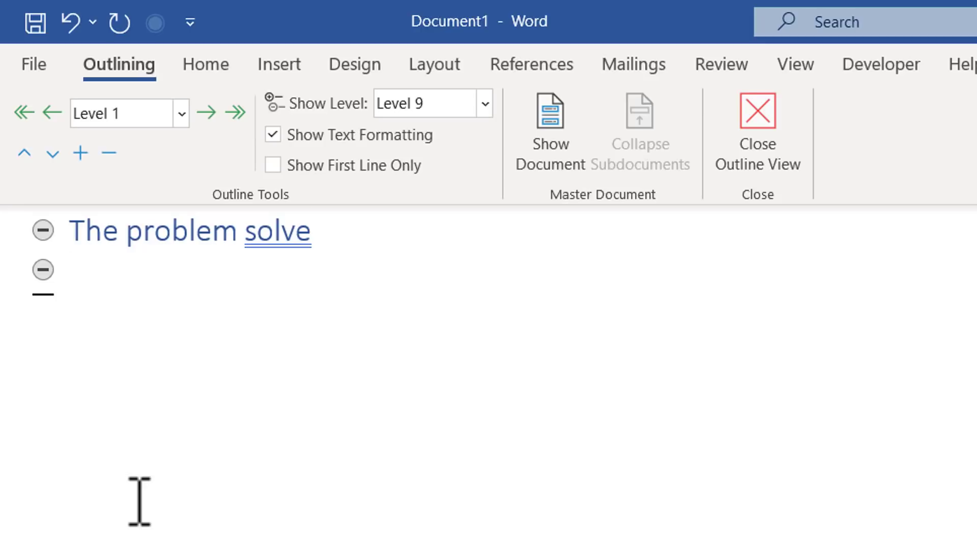
text(The tar)
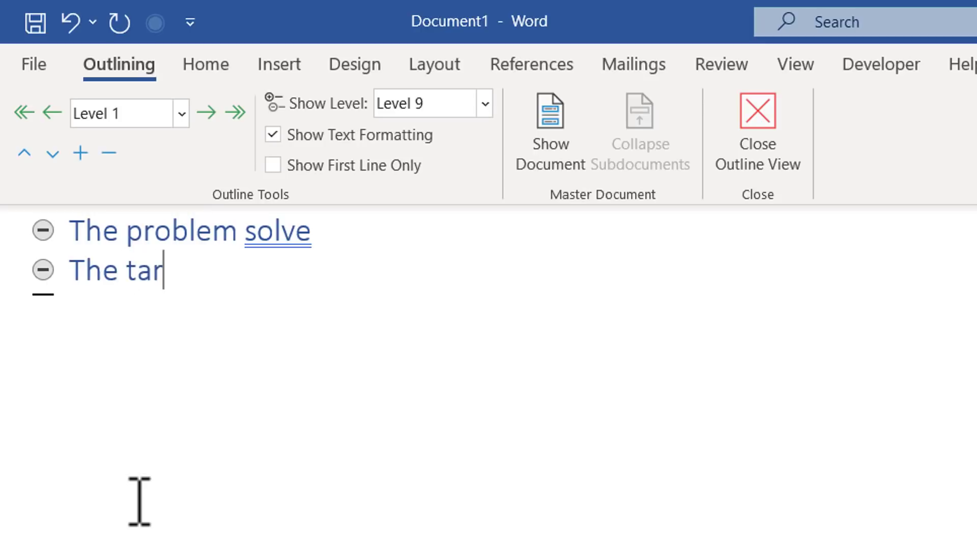
text(get market)
text(an)
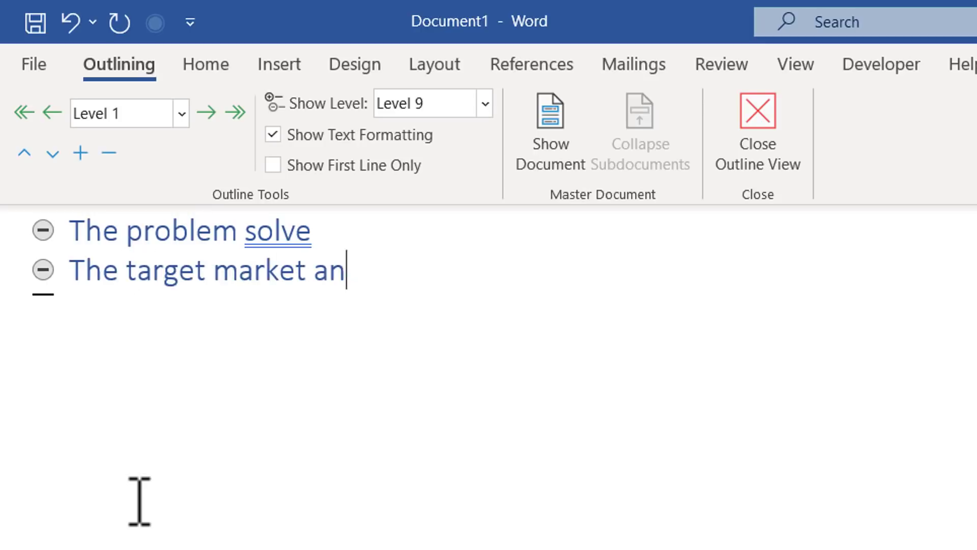
text(d opportunity)
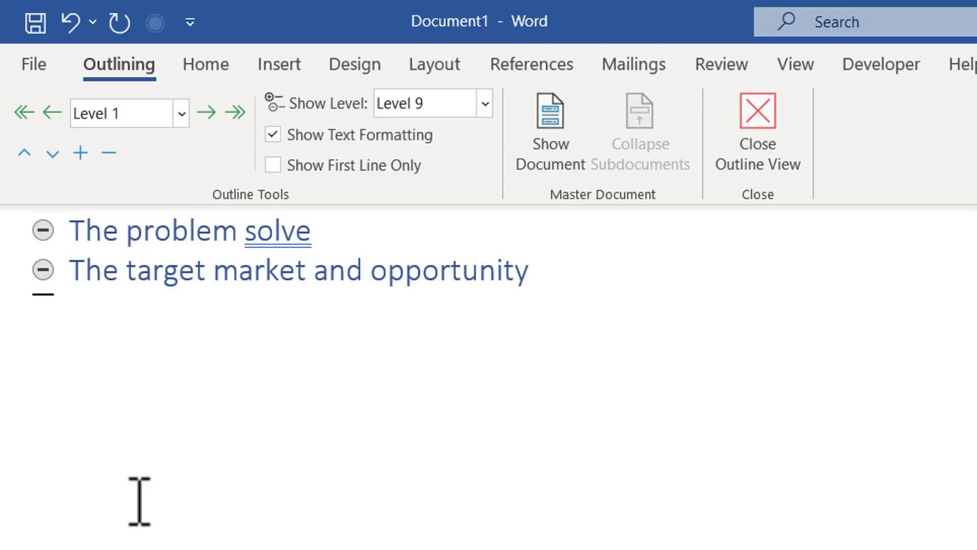
key(Return)
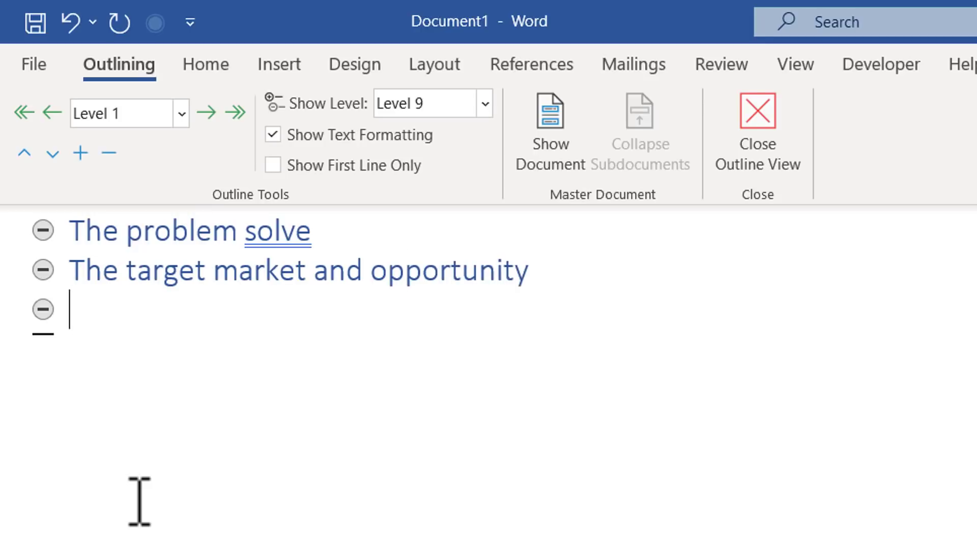
Add 'Our unique proposition' and 'Our team', then insert a blank line under The problem solve.
text(Our uniqu)
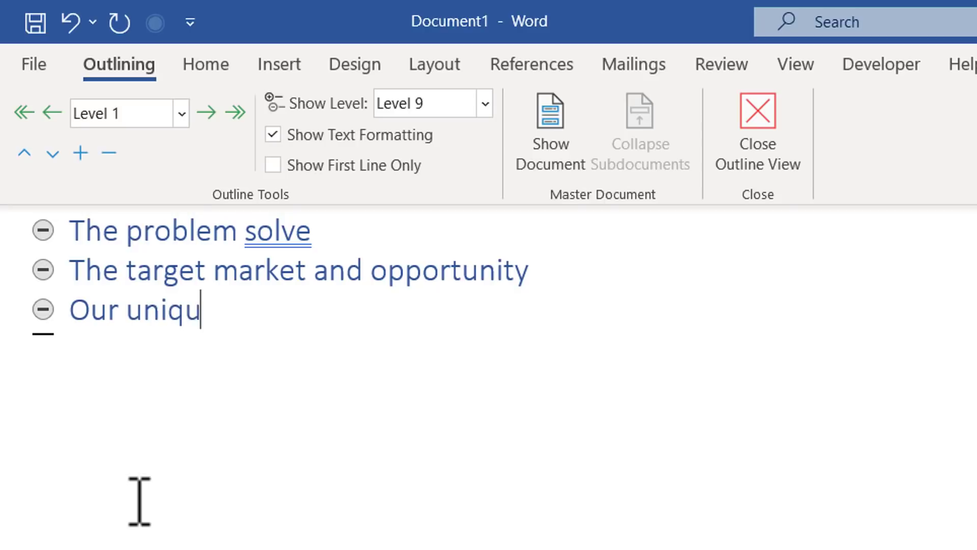
text(e proposition)
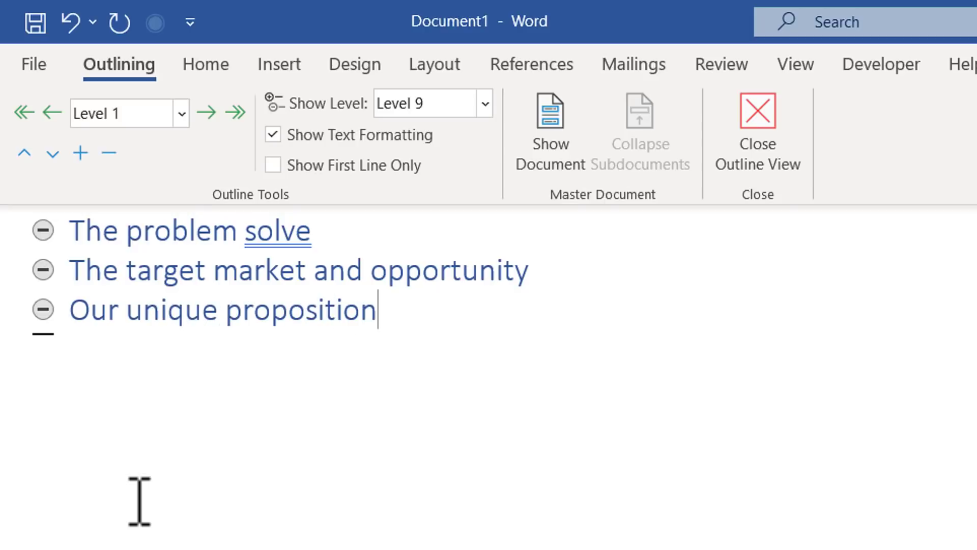
key(Return)
text(O)
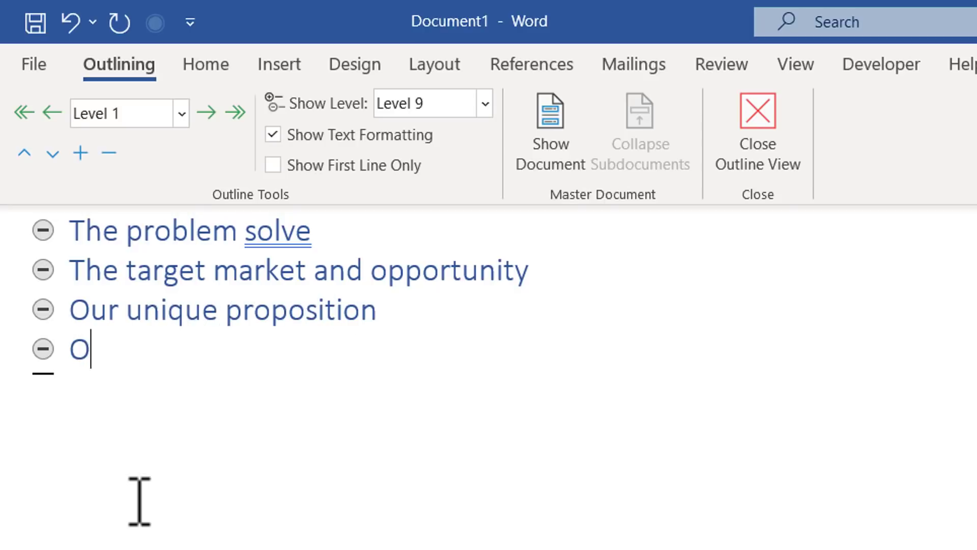
text(ur team)
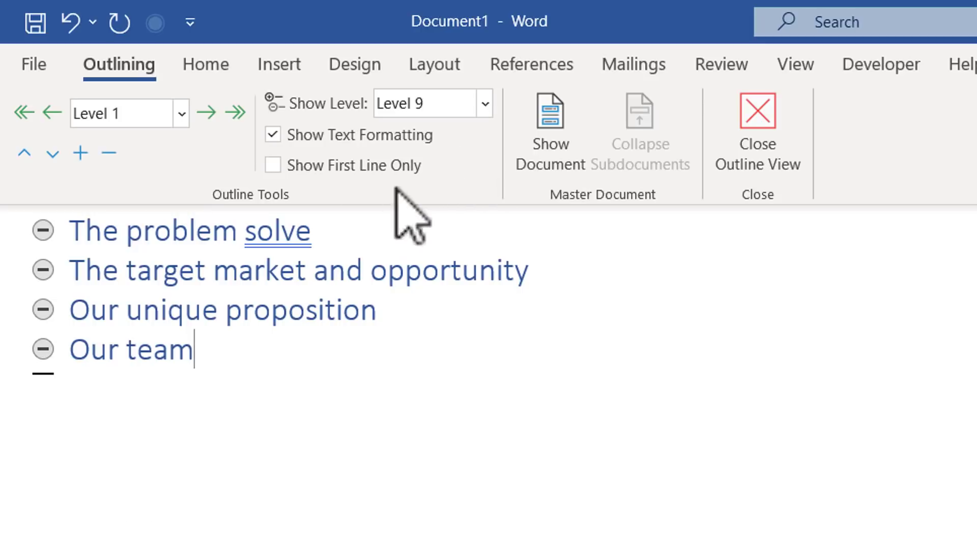
click(327, 239)
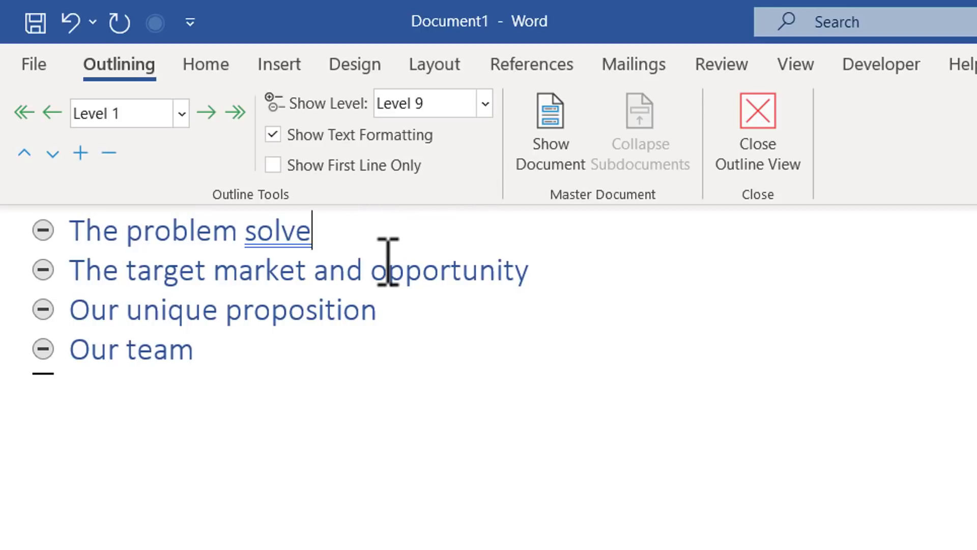
key(Return)
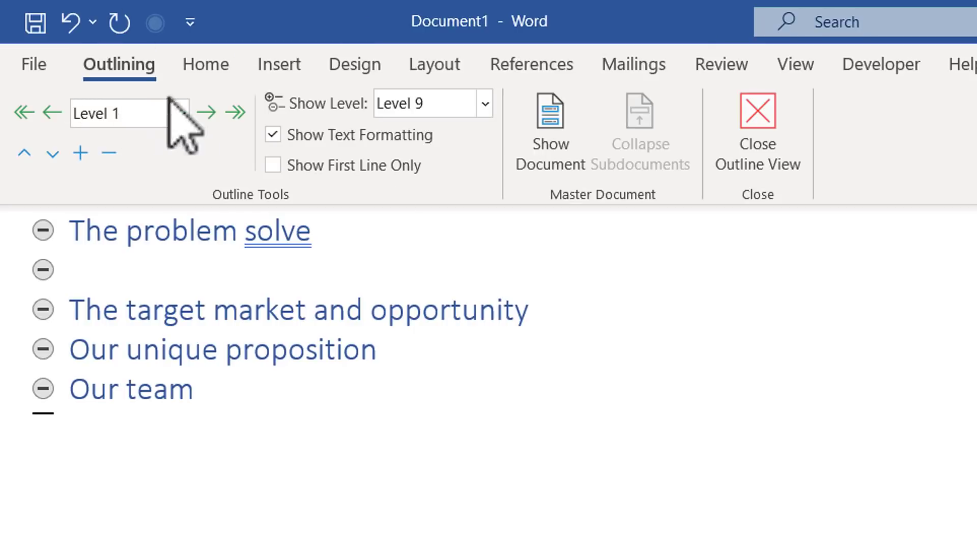
Add subpoints The problem definition, Why the problem occurs and How we solve under The problem solve.
click(207, 113)
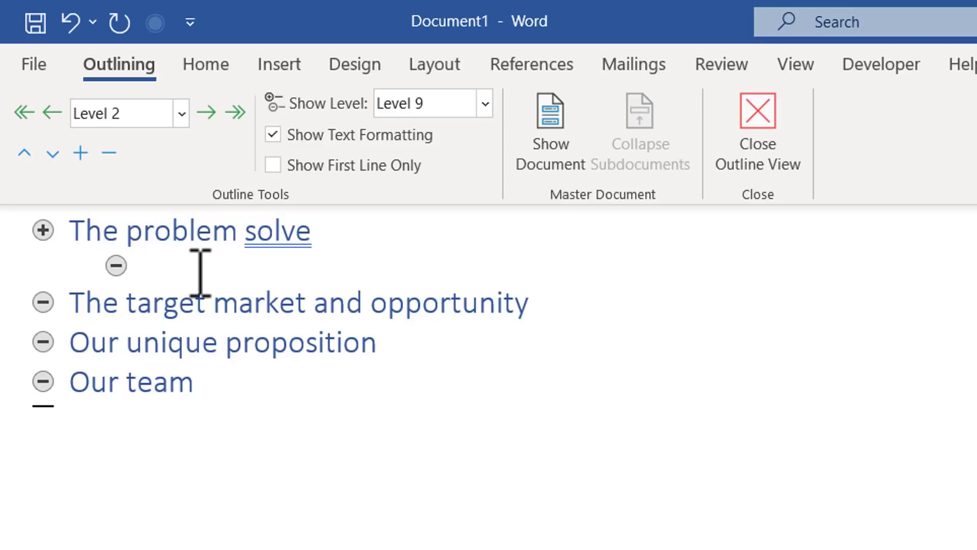
text(The prob)
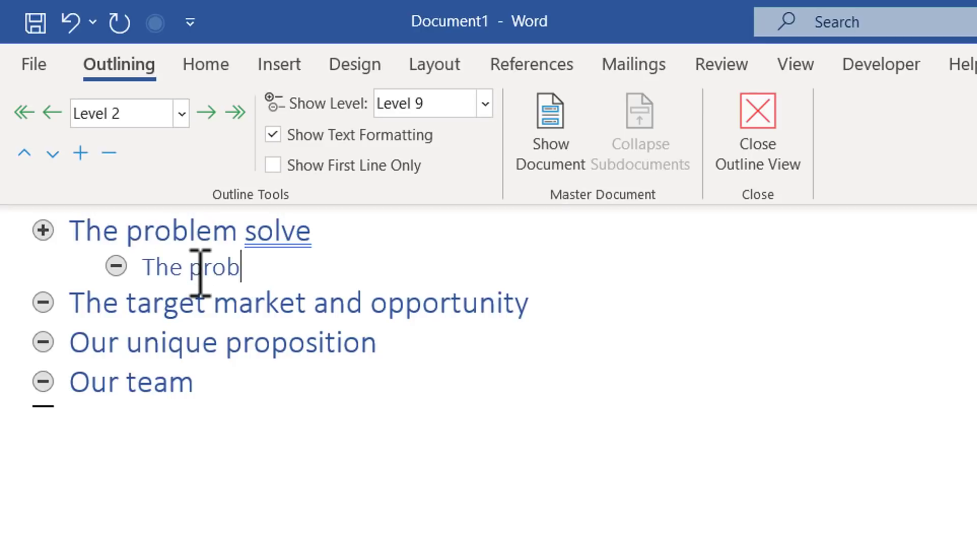
text(lem definition)
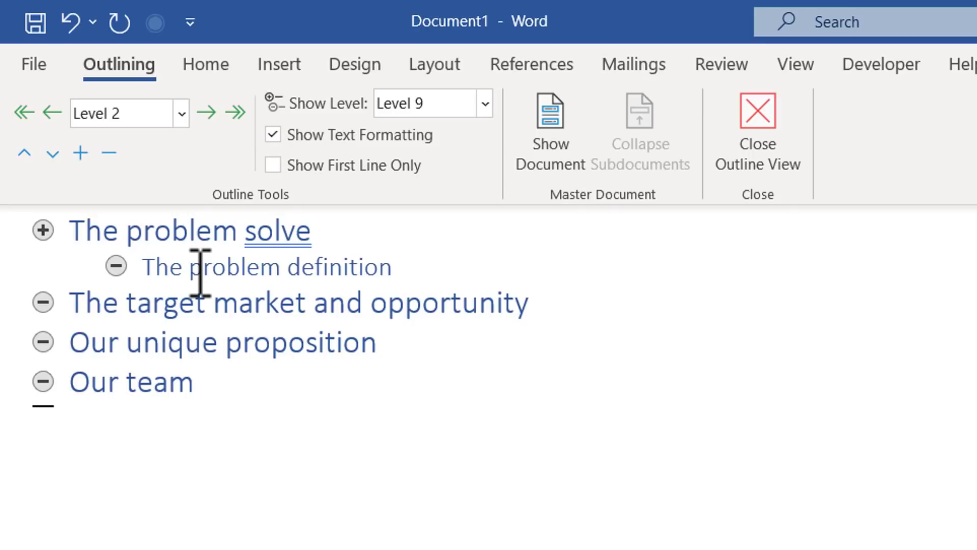
key(Return)
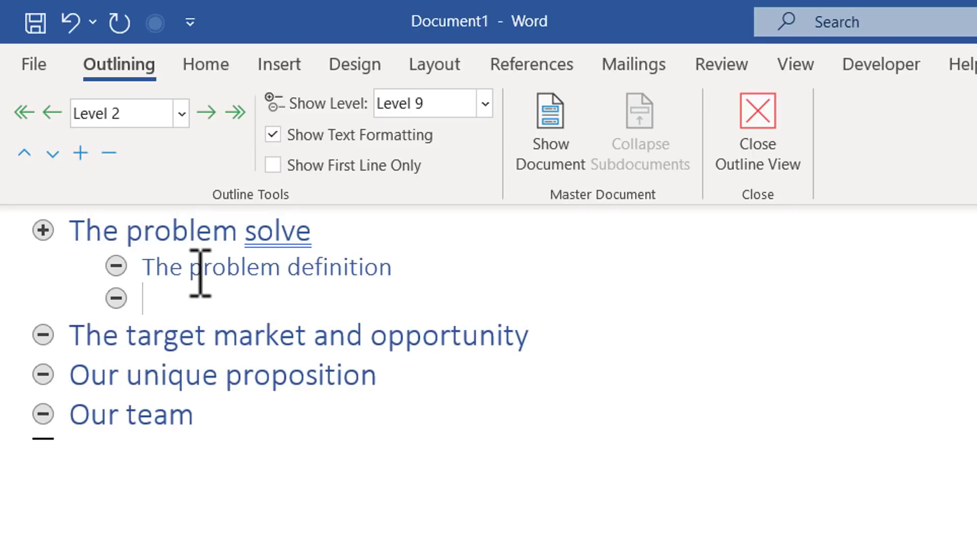
text(Why the problem co)
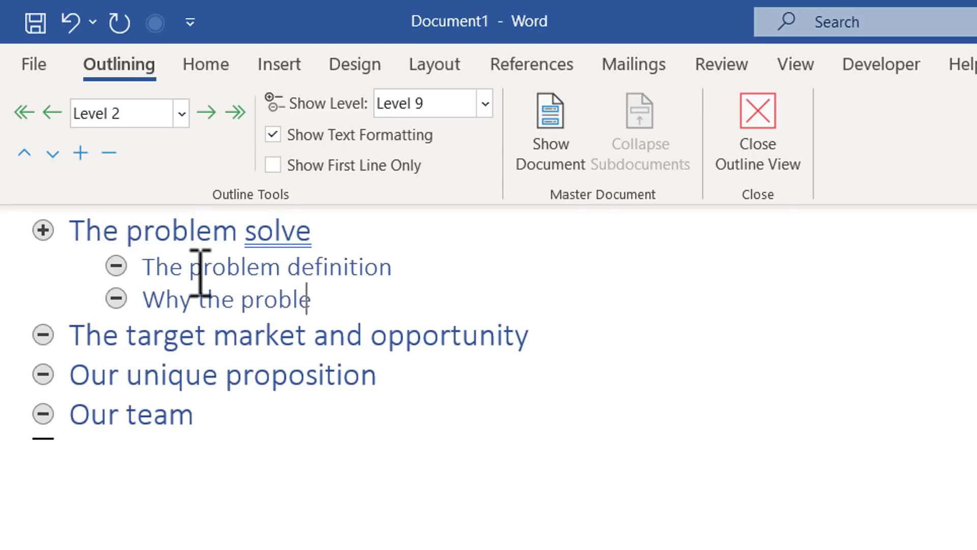
key(BackSpace)
key(BackSpace)
text(occurs)
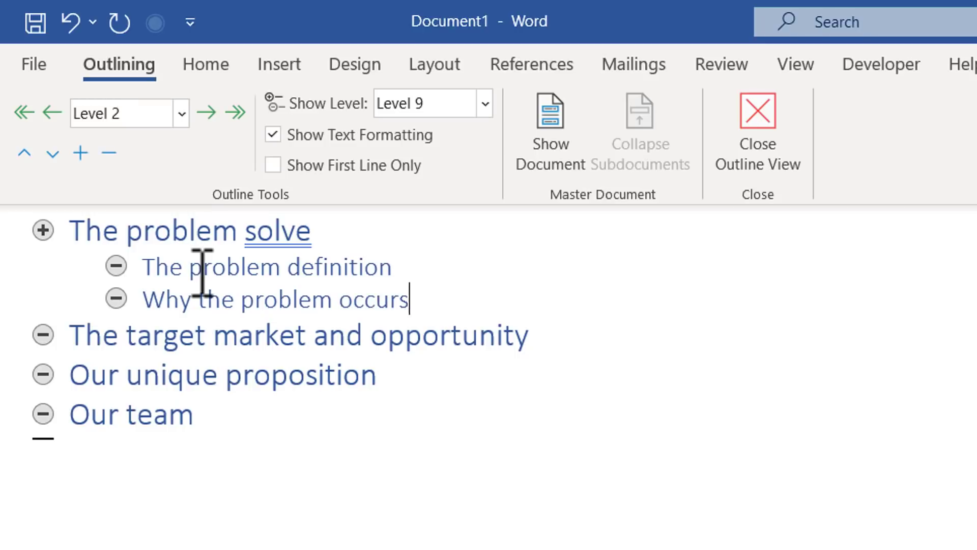
key(Return)
text(H)
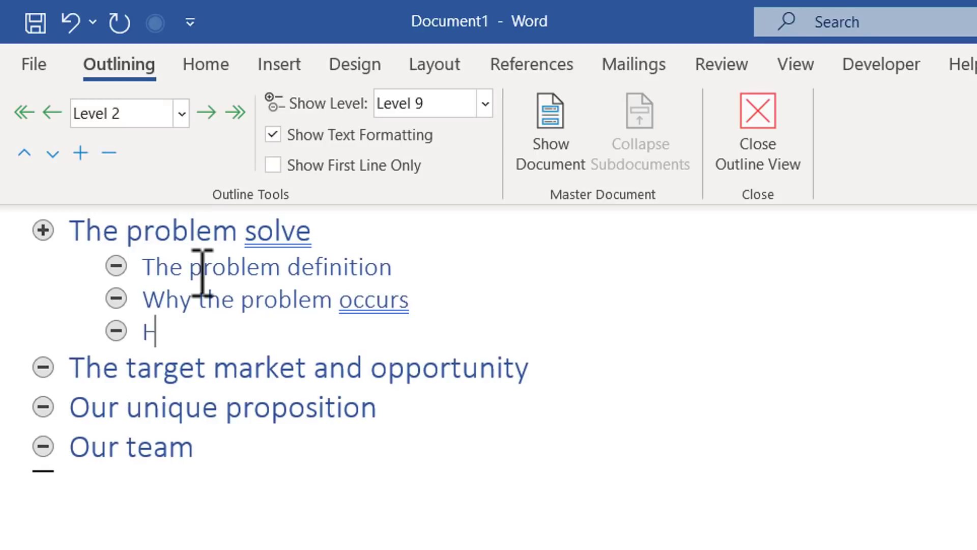
text(ow we solve)
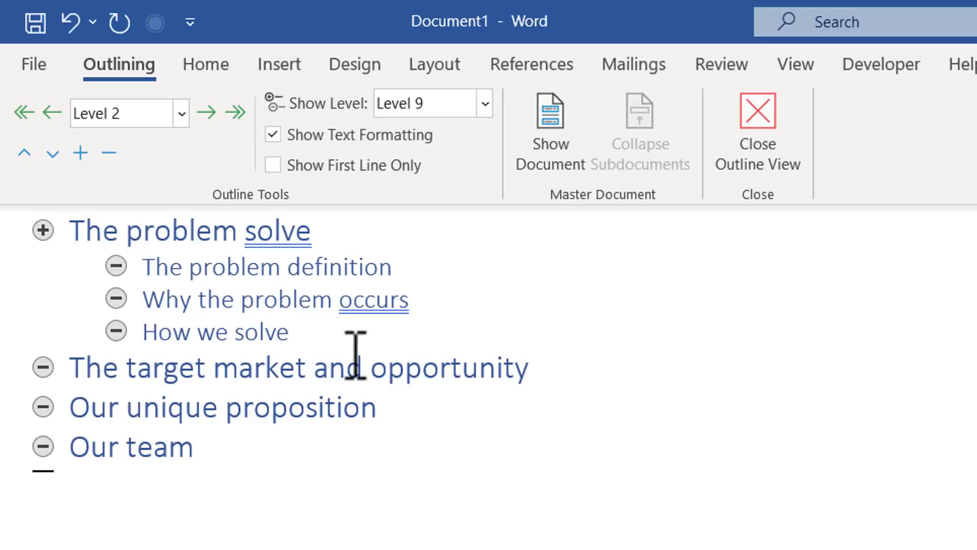
Add Level 2 items Target demographics and The market size under The target market and opportunity.
click(537, 371)
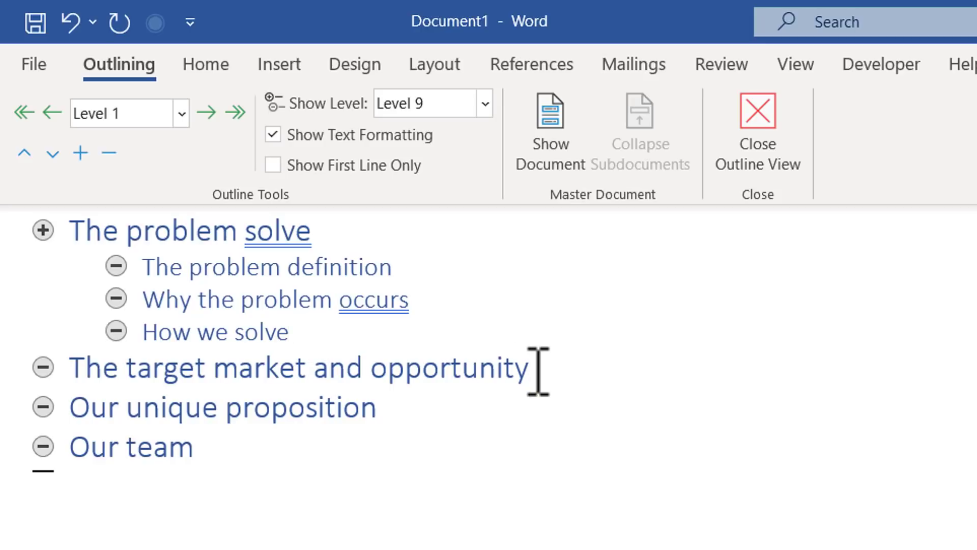
key(Return)
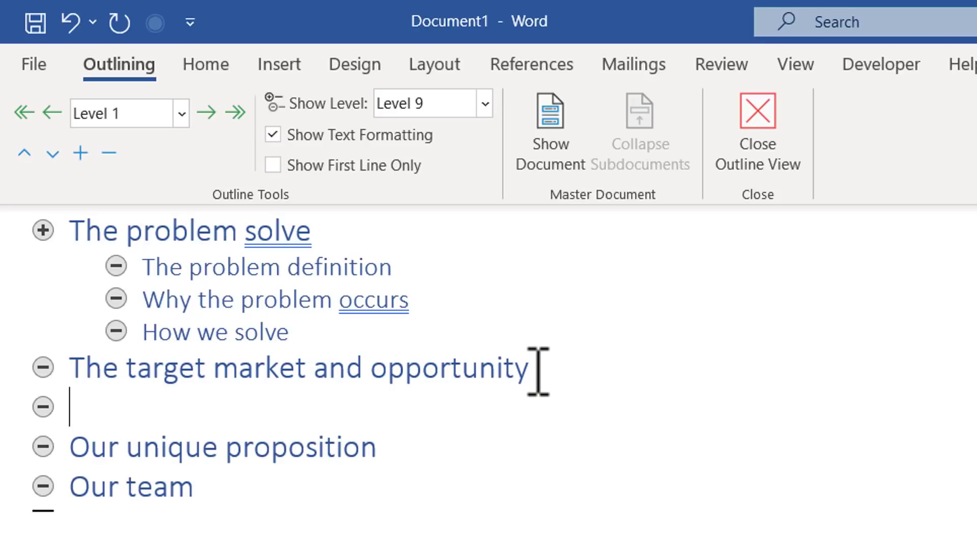
key(Tab)
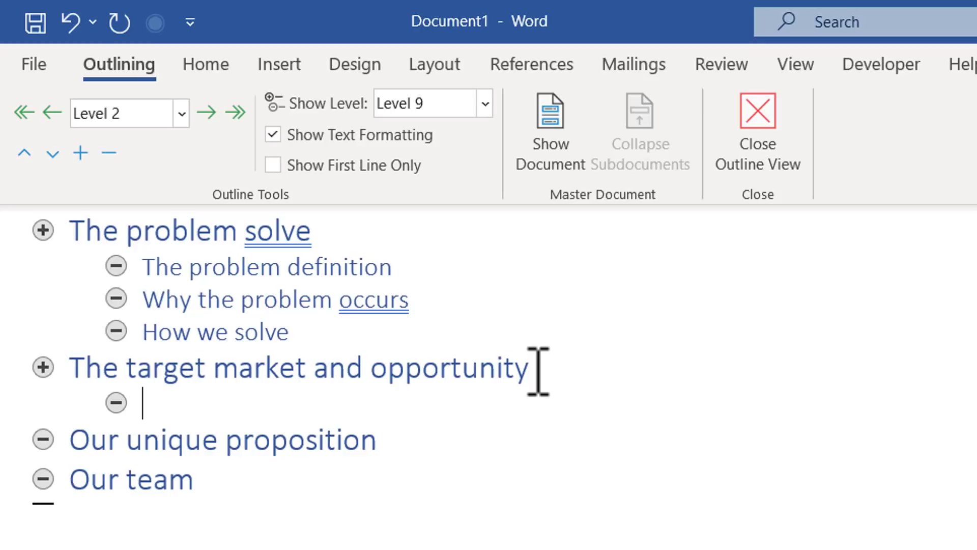
text(Target)
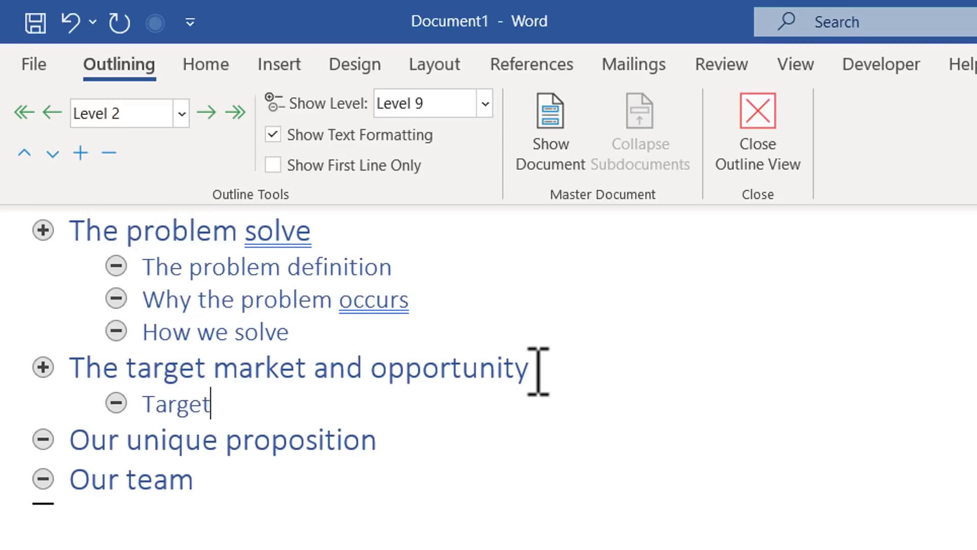
text( demographics)
key(Return)
text(The market size)
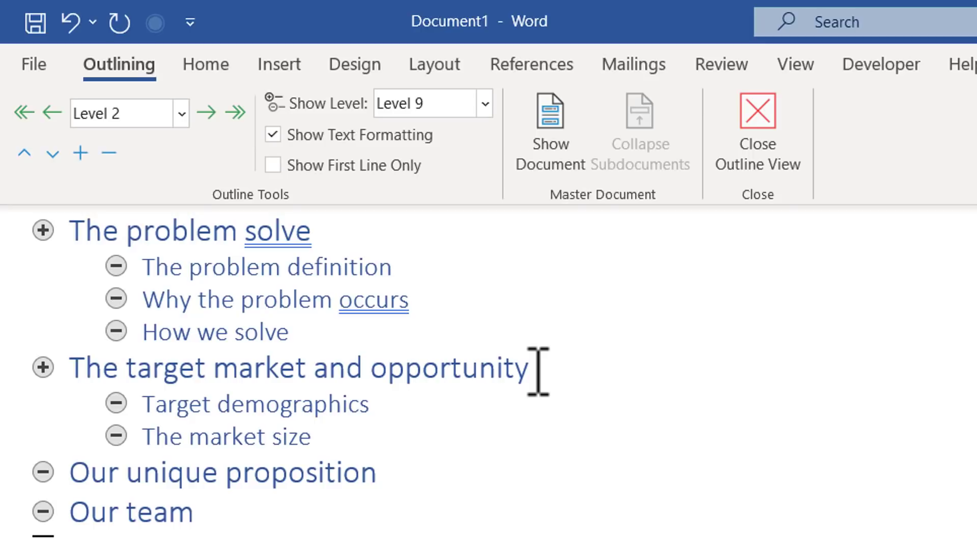
Nest Level 3 items Age and Gender under Target demographics.
click(412, 404)
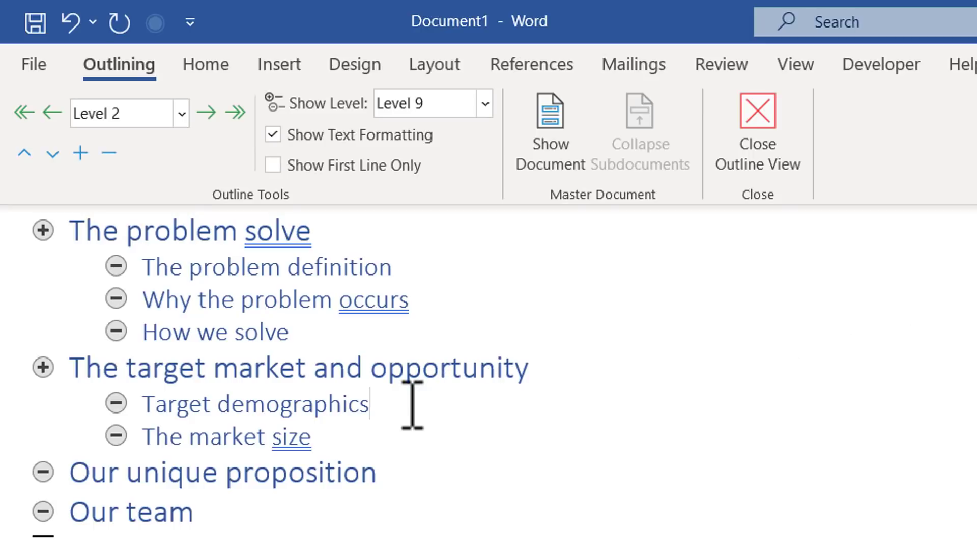
key(Return)
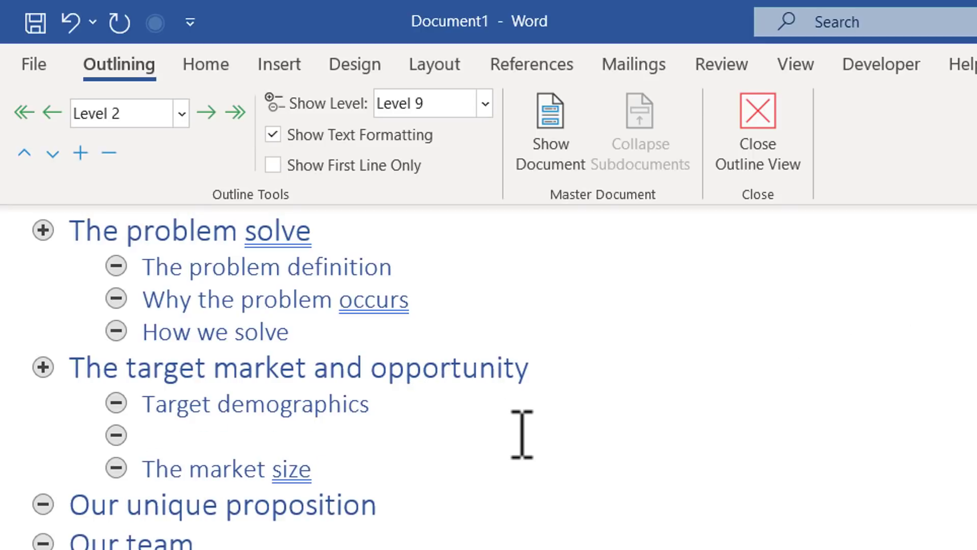
key(Tab)
text(Age)
key(Return)
text(Gender)
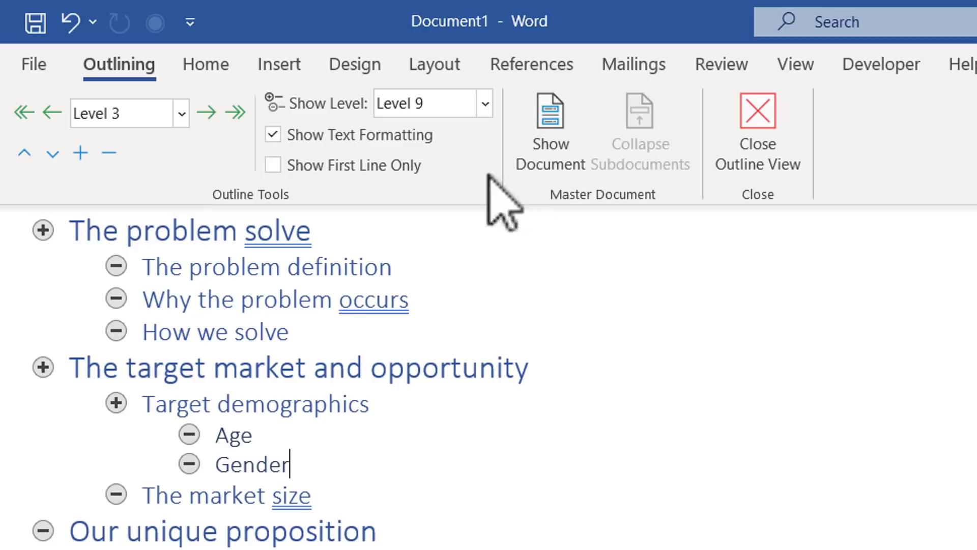
Set Show Level to Level 1, then Level 2, then Level 3.
click(485, 104)
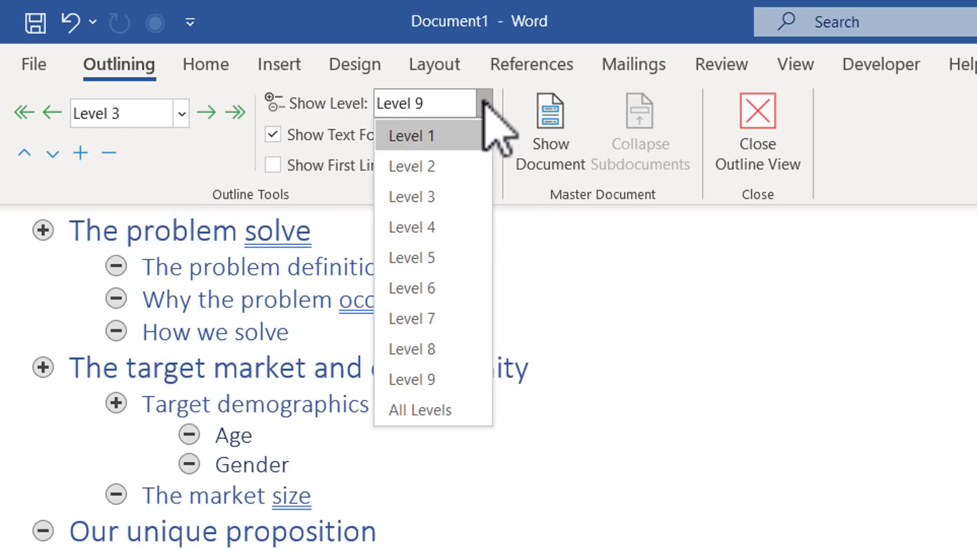
click(425, 137)
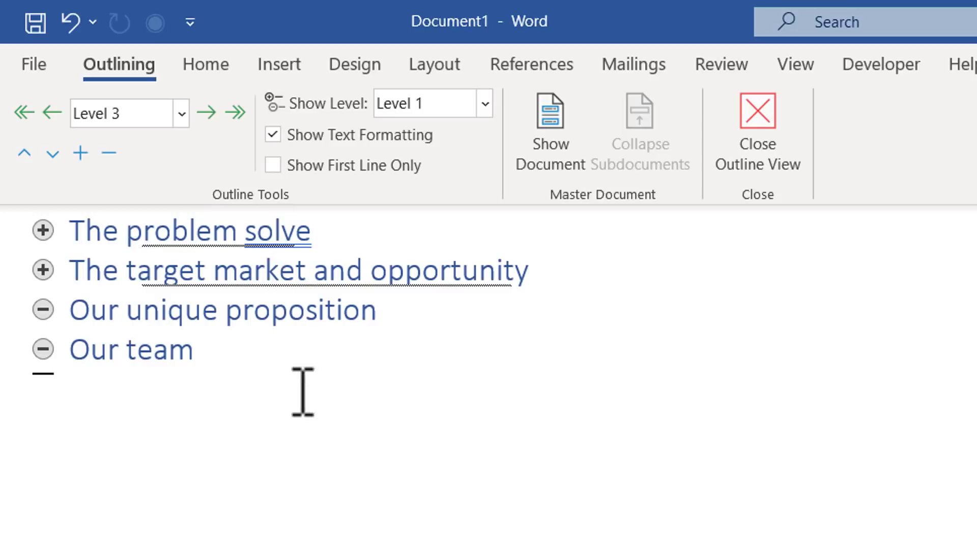
click(485, 103)
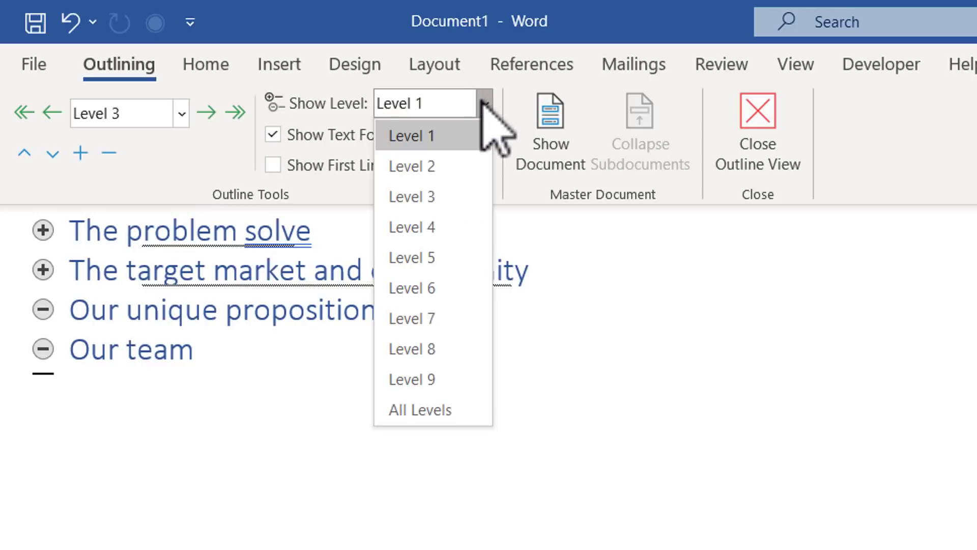
click(448, 167)
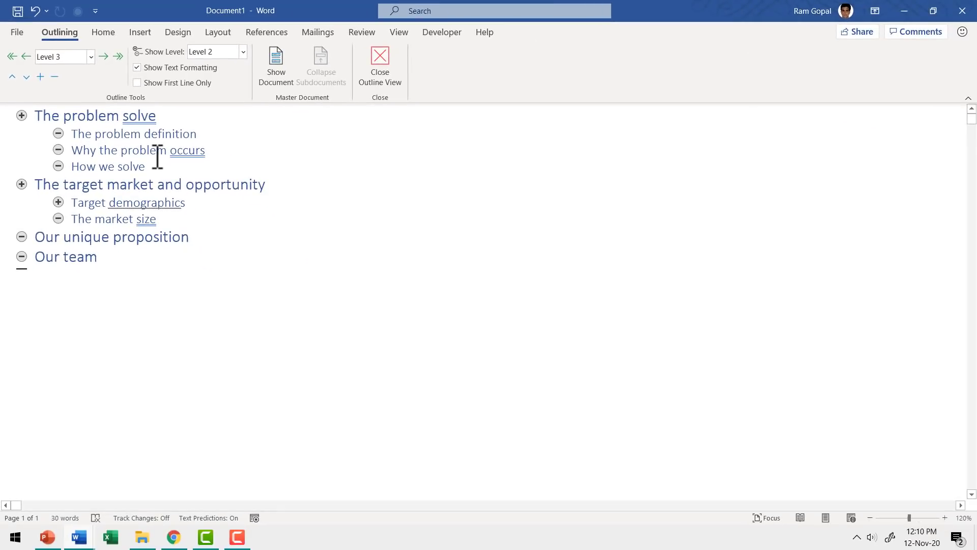
click(242, 51)
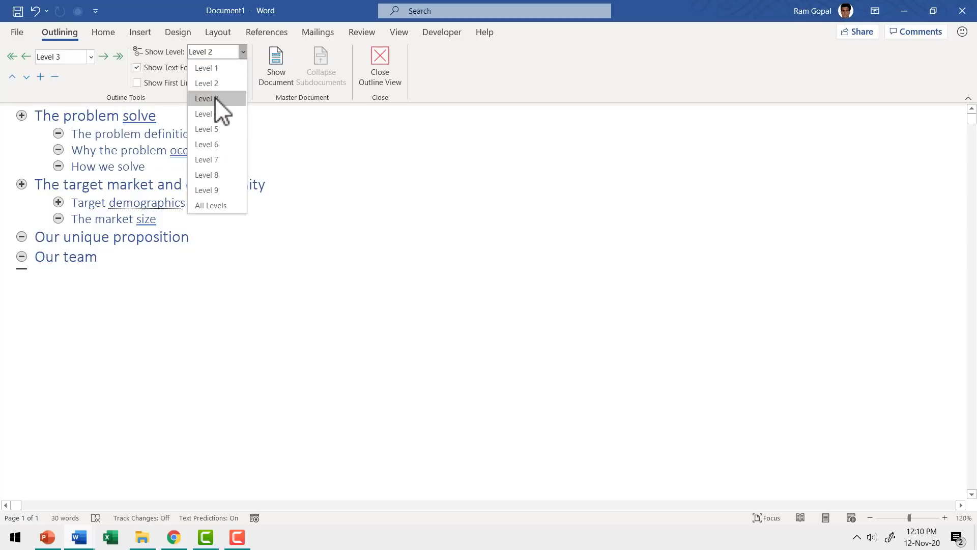
click(215, 98)
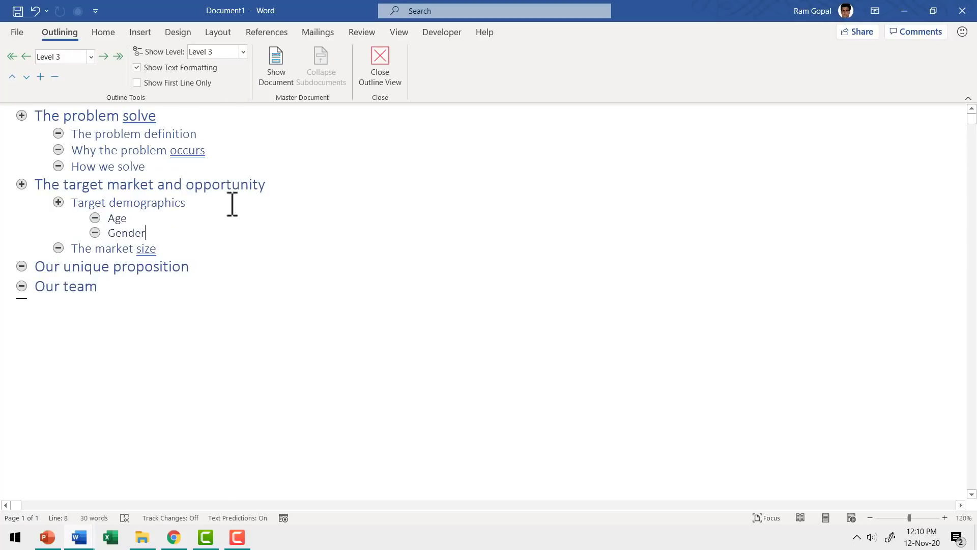